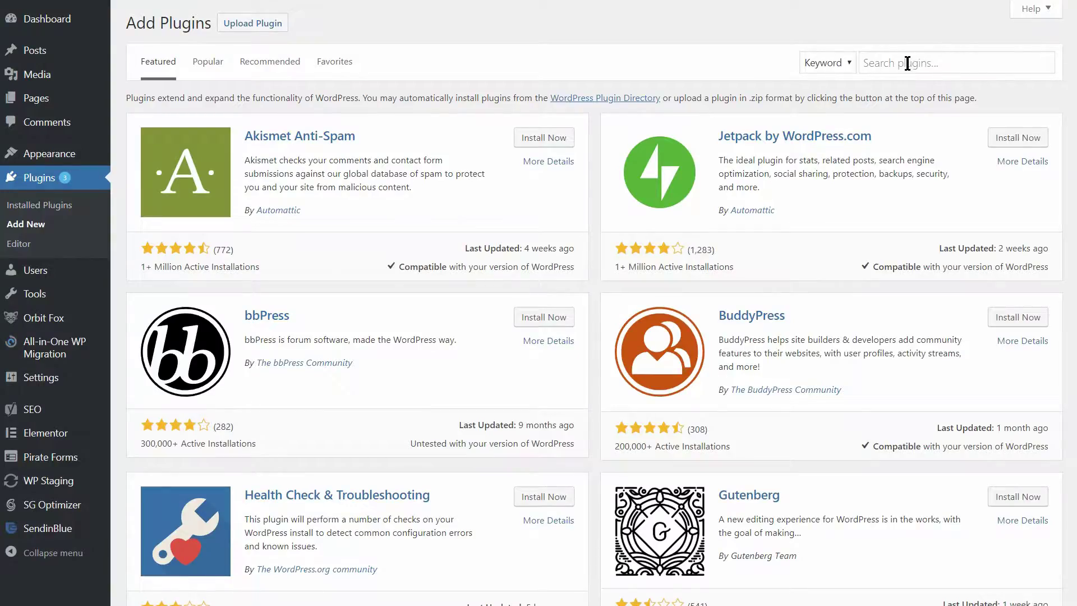
- Search the plugin directory for 'Updraft Plus' and install the UpdraftPlus WordPress Backup Plugin
click(898, 65)
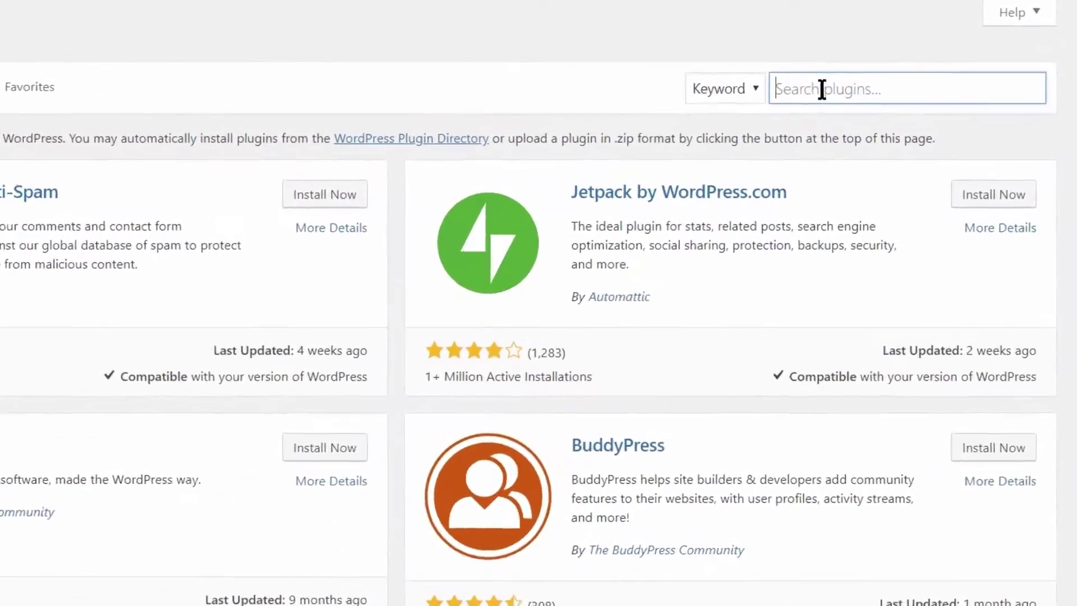
text(Up)
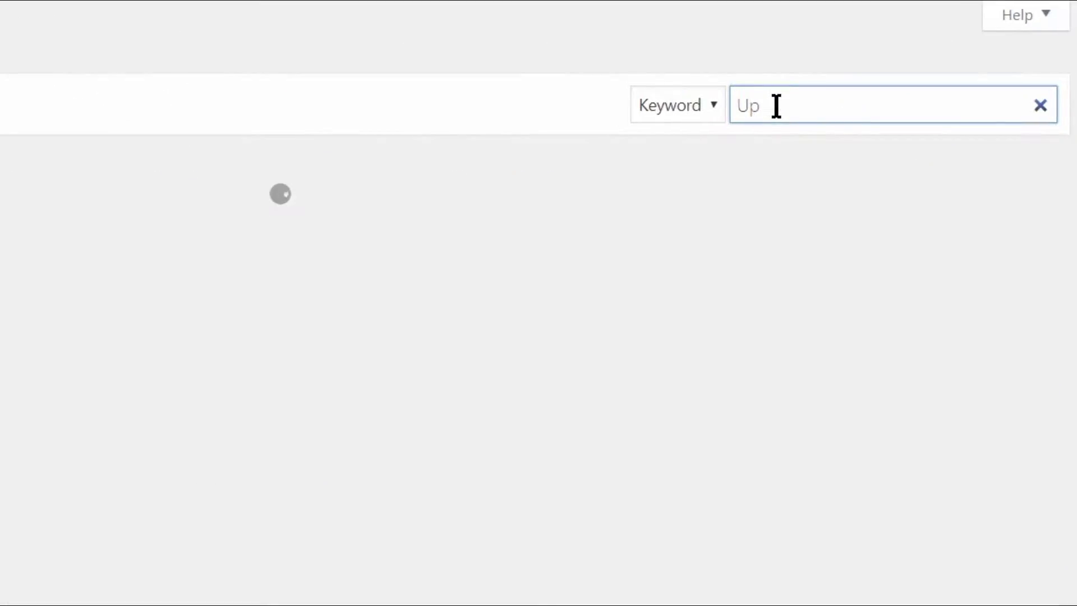
text(draft P)
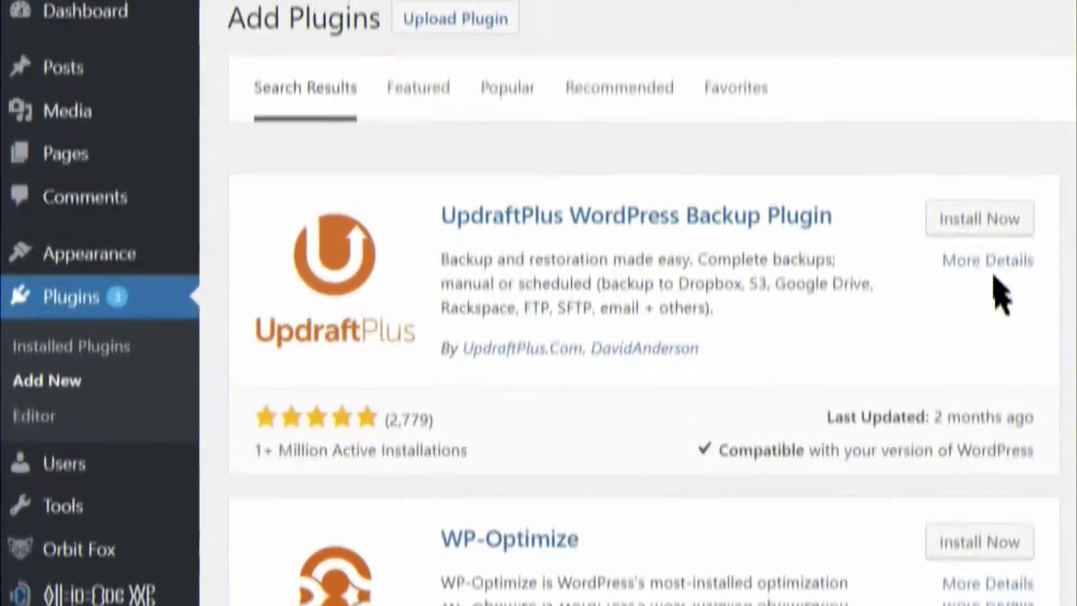
click(979, 234)
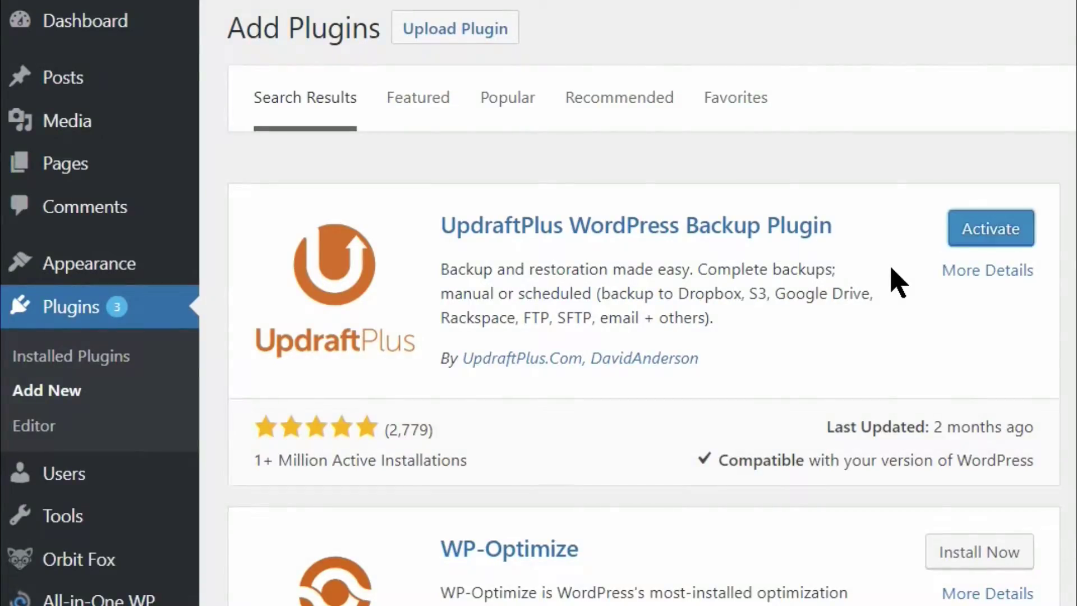
- Activate UpdraftPlus and go to its Settings > UpdraftPlus Backups page
click(969, 236)
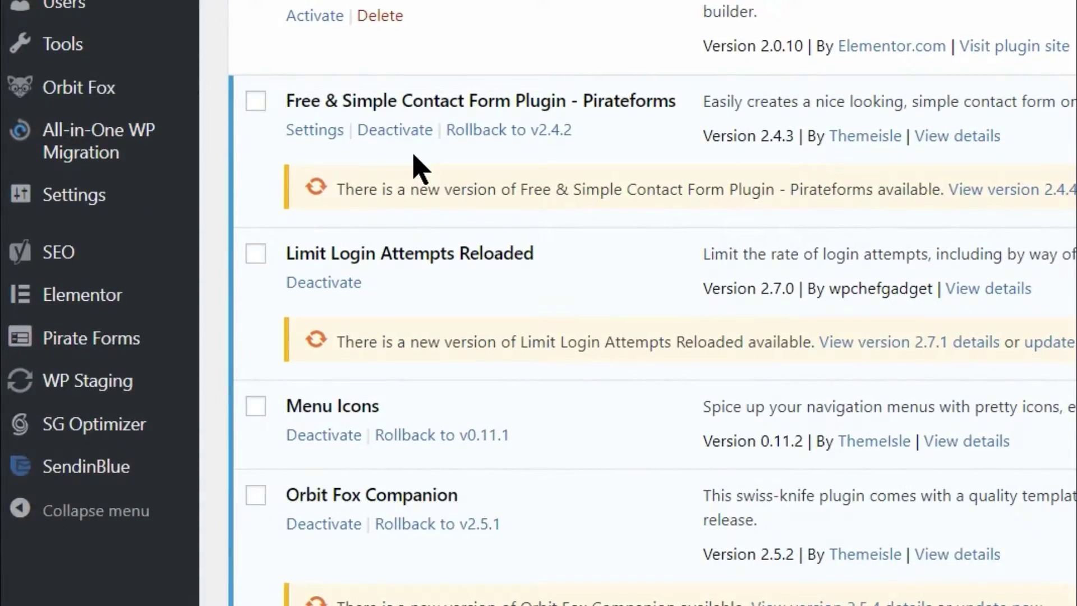
mouse_move(171, 193)
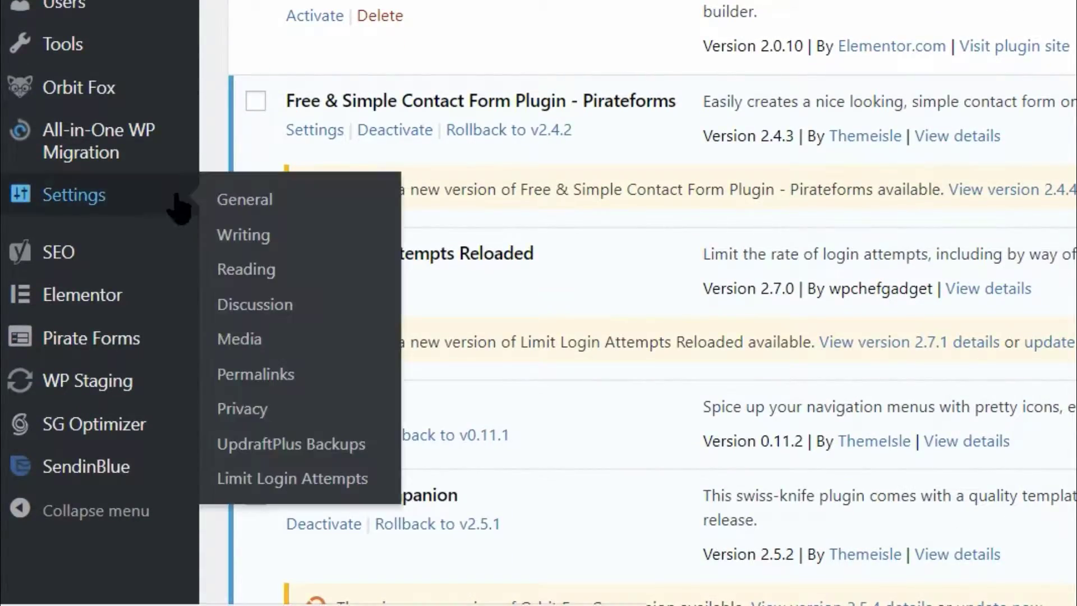
click(311, 443)
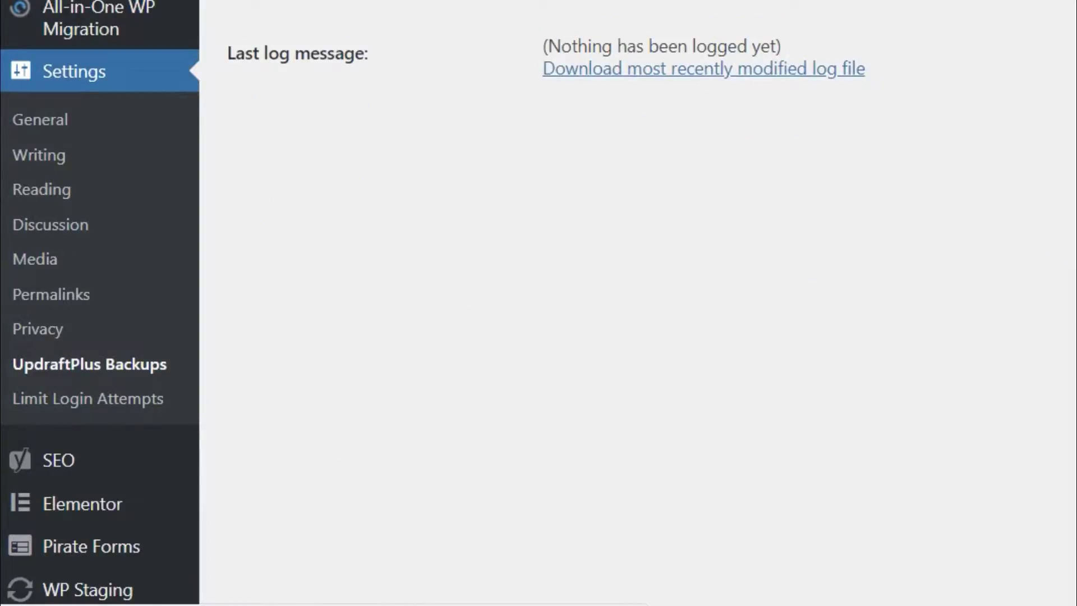
- Run a one-time Backup Now including both the database and files
click(527, 38)
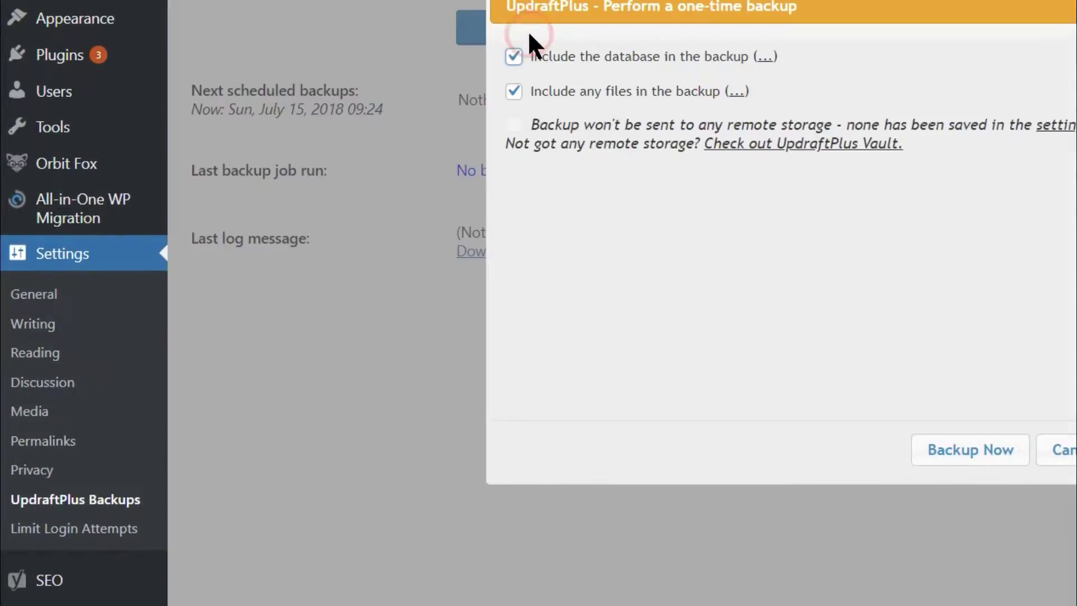
click(513, 56)
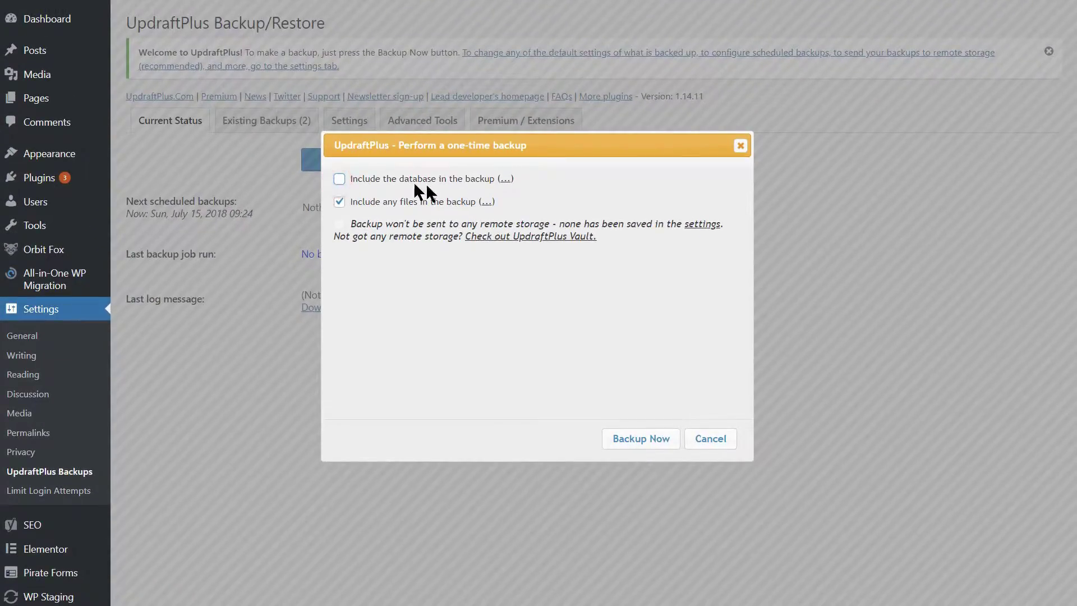
click(341, 203)
click(341, 203)
click(617, 442)
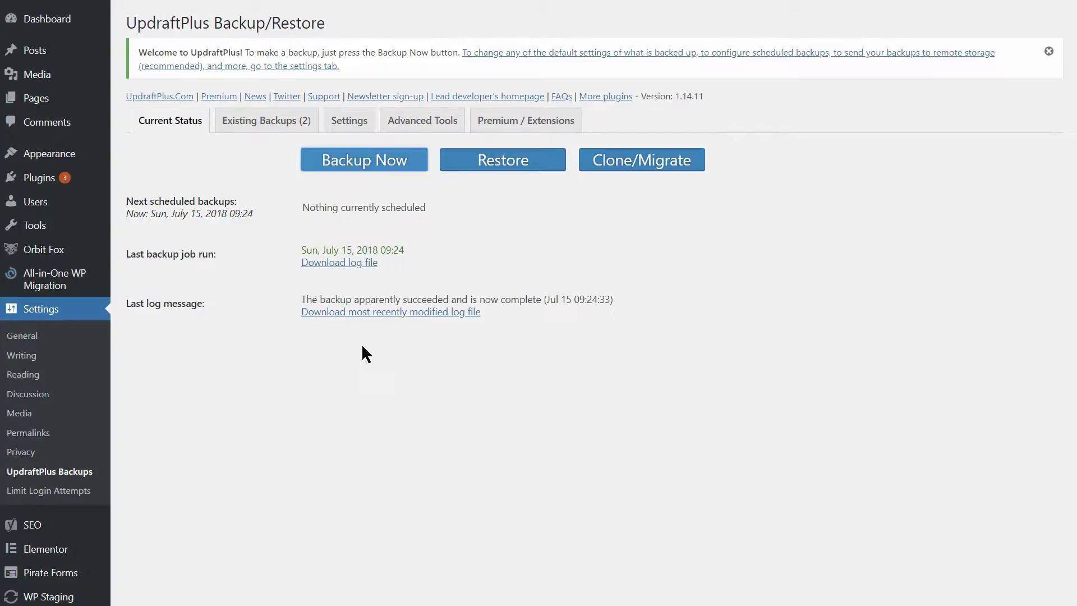
- In Existing Backups, prepare the Jul 15 backup's database, plugins, themes and uploads for download
click(265, 135)
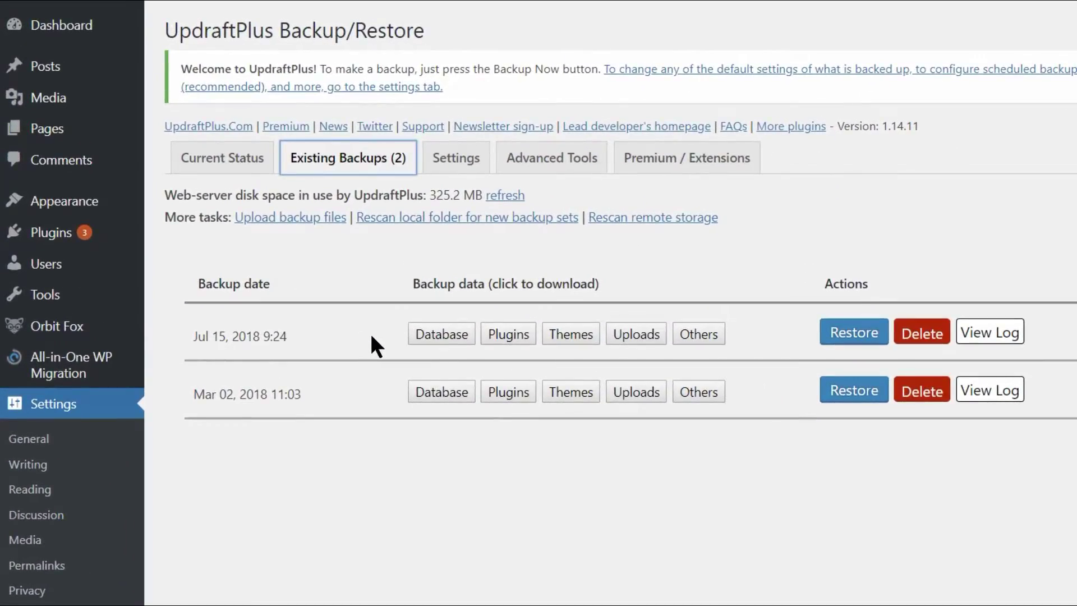
click(457, 335)
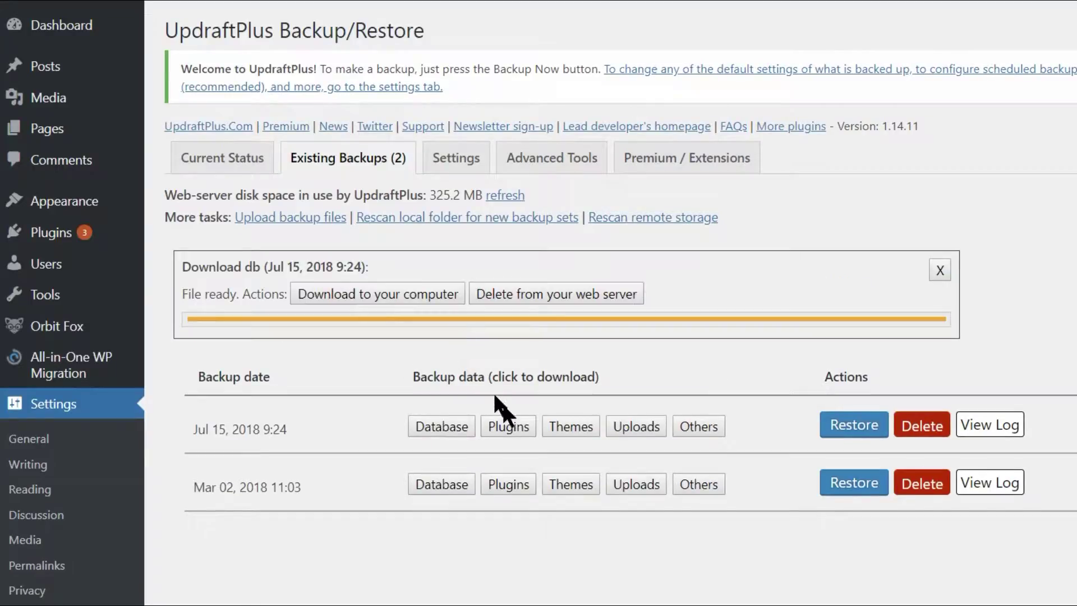
click(512, 425)
click(568, 510)
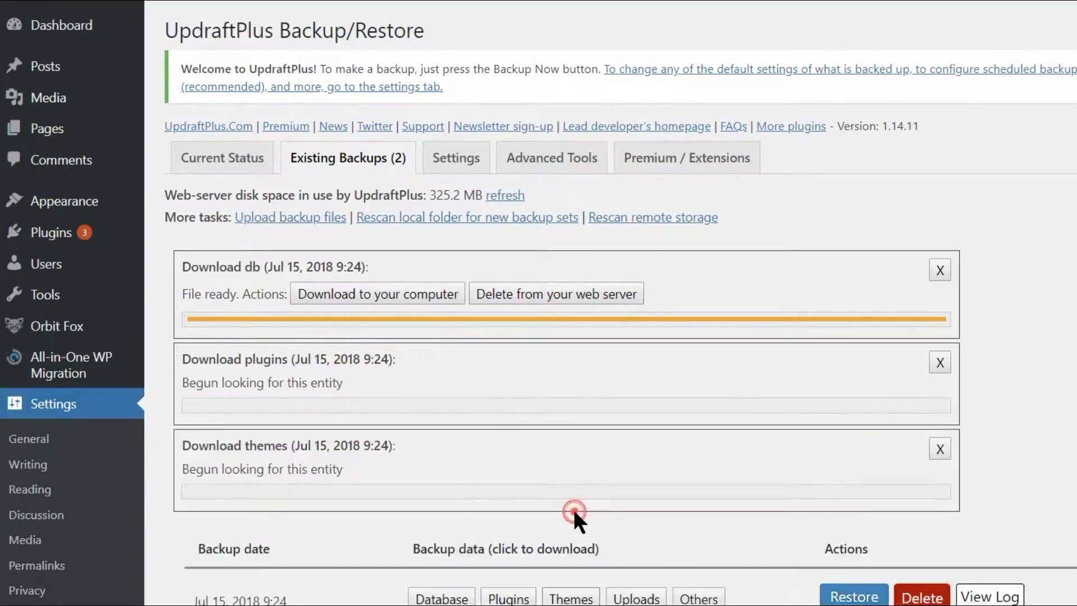
scroll(617, 483, down, 2)
click(660, 463)
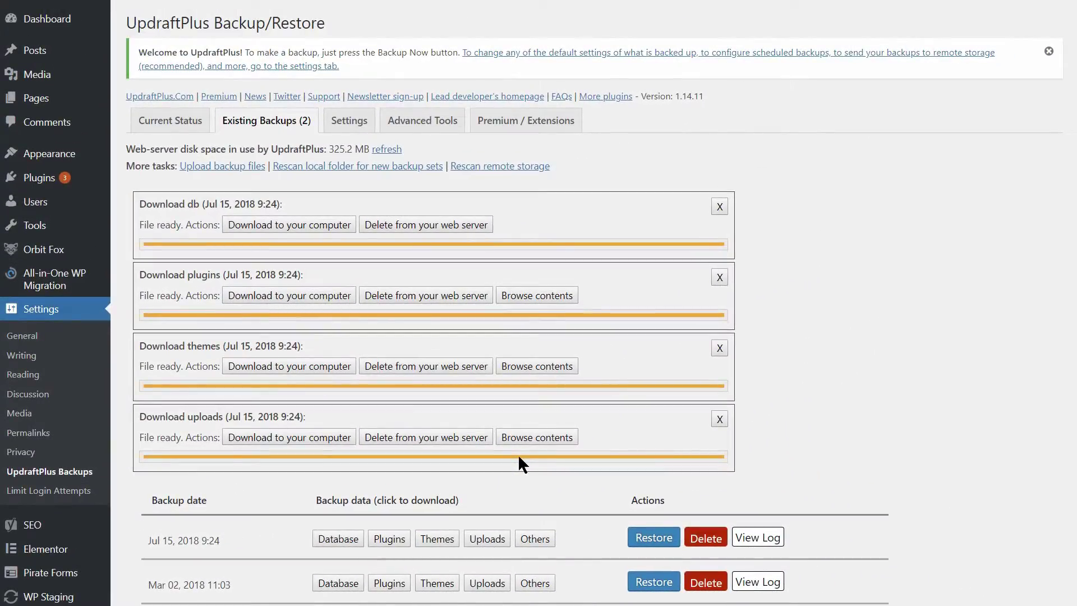
- Download the database, plugins, themes and uploads archives and save them into the PHP7 folder
click(311, 221)
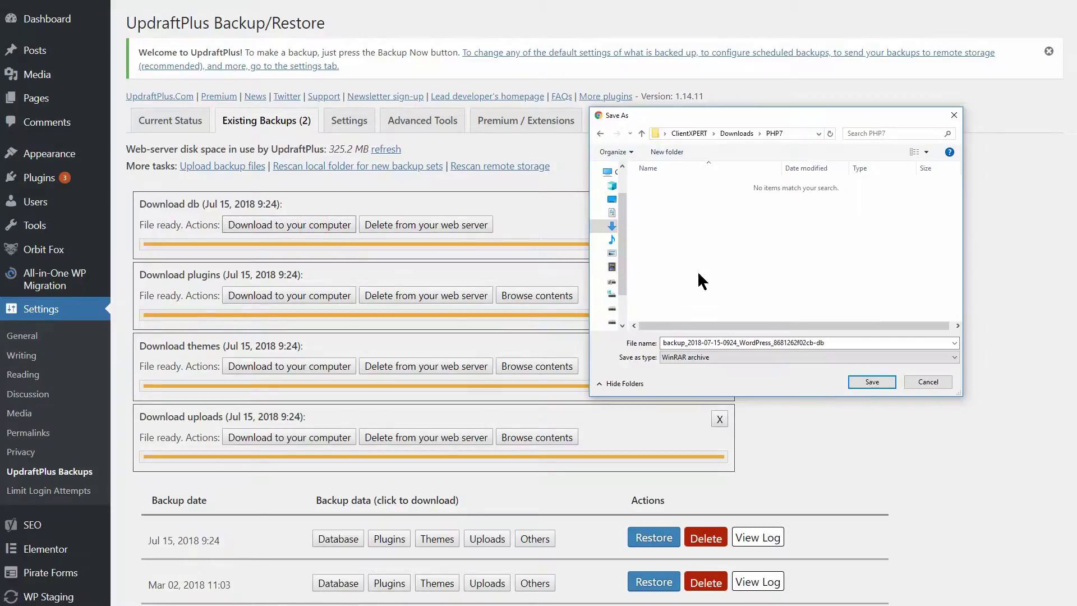
click(871, 382)
click(304, 296)
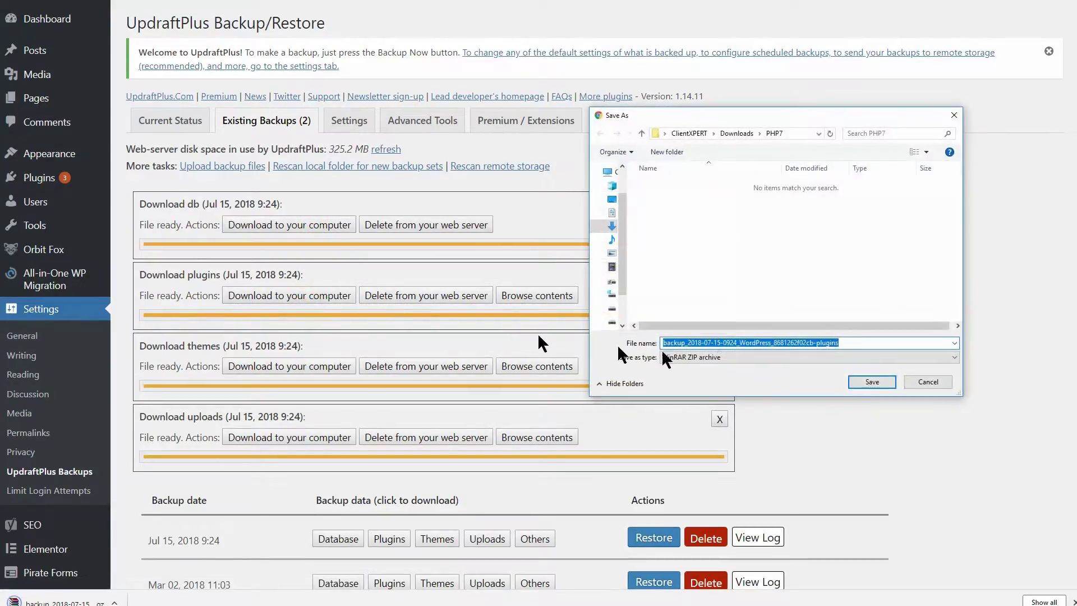
click(861, 386)
click(284, 367)
click(882, 381)
click(298, 436)
click(867, 385)
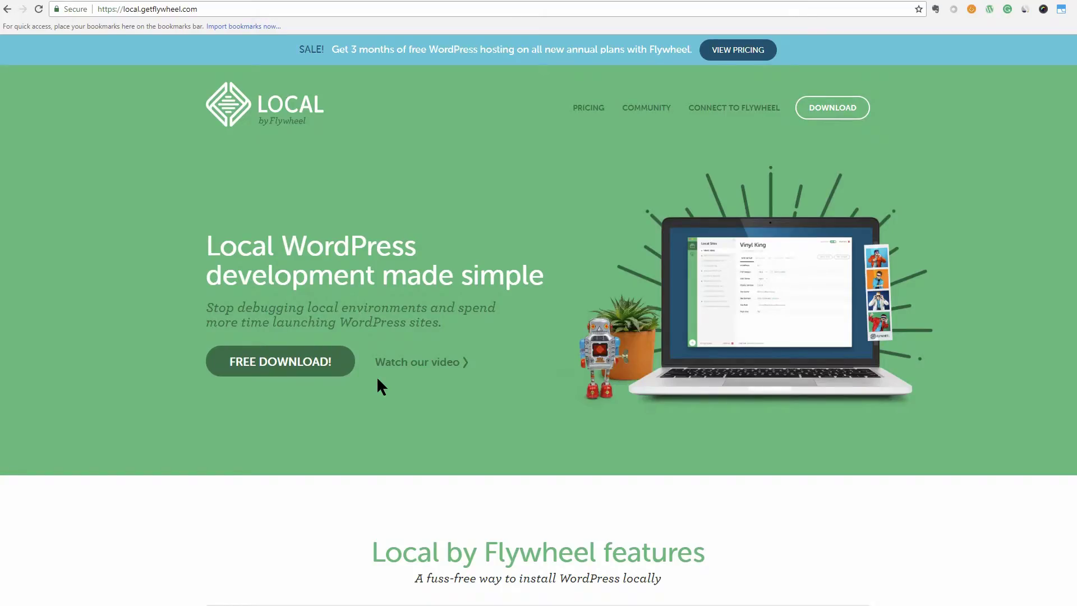
- Choose the free Windows download of Local and enter the first and last name
click(271, 363)
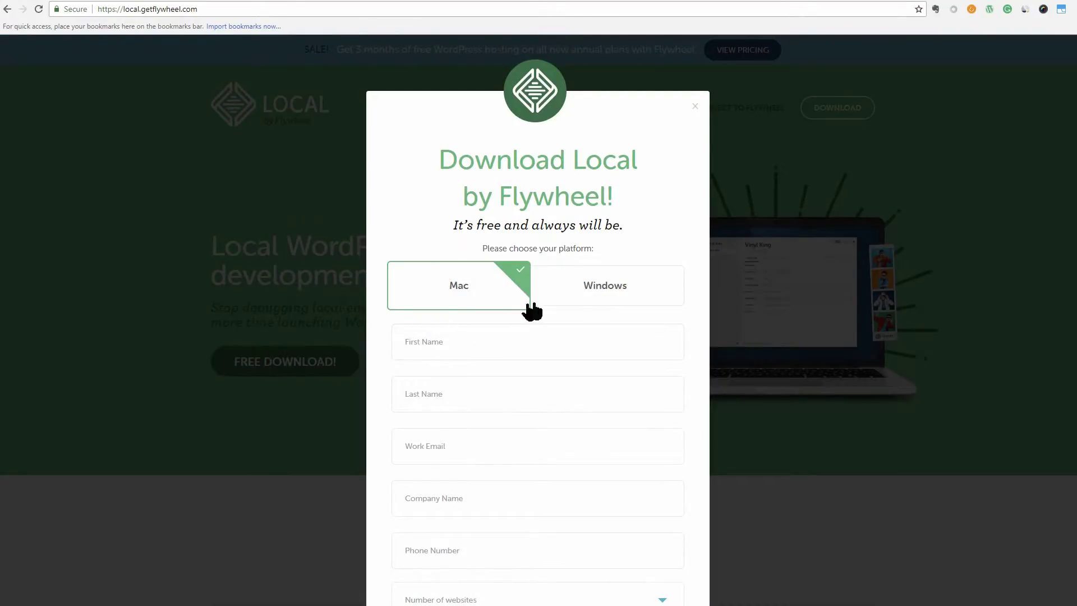
click(612, 293)
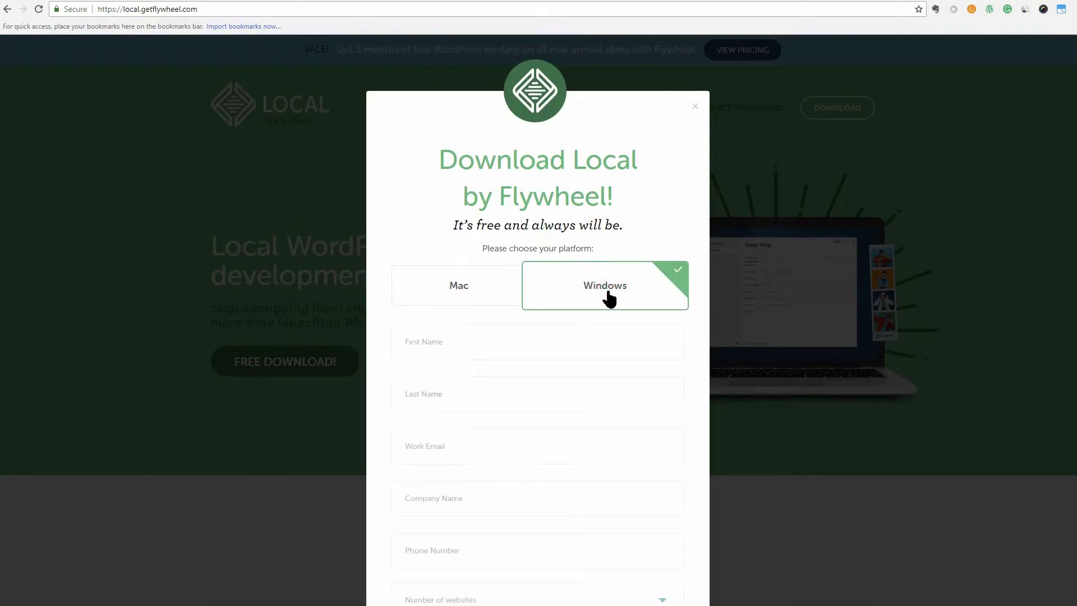
click(486, 345)
scroll(485, 345, down, 2)
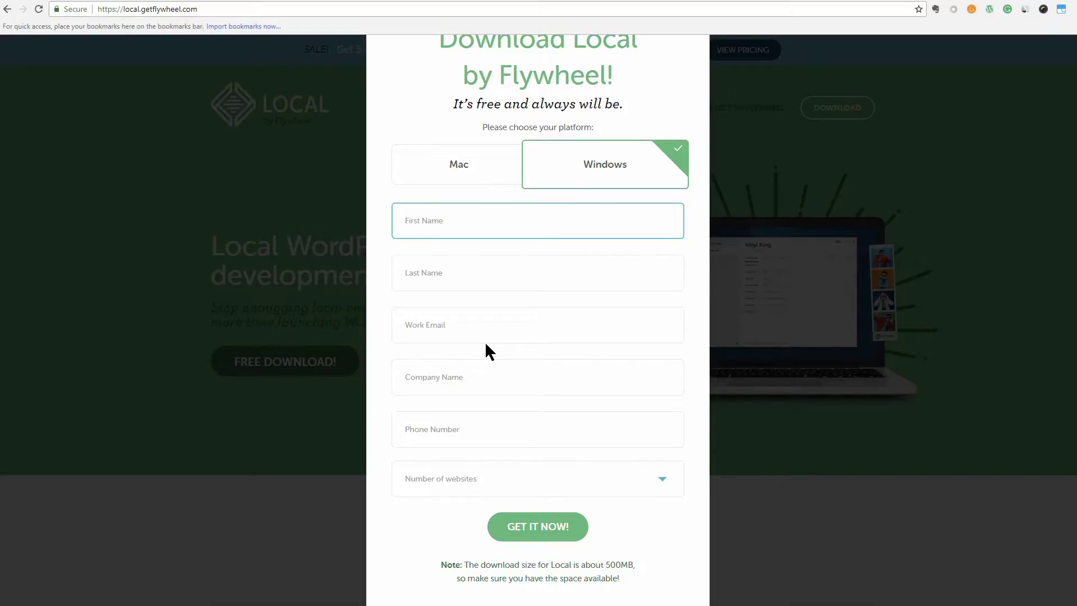
key(Tab)
- Fill in the work e-mail, company name 'TESTING' and phone number fields
key(Tab)
key(Tab)
text(TESTING)
key(Tab)
text(00 00 00)
- Pick the number of websites, submit the form and save the Local installer
click(533, 479)
click(505, 516)
click(537, 526)
click(631, 559)
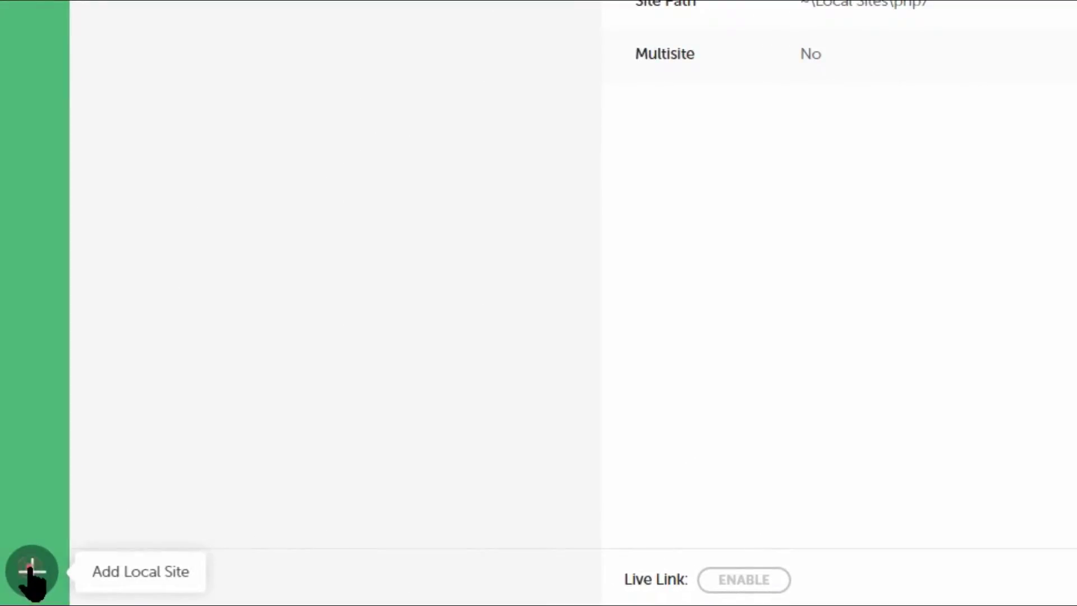
- Add a new local site named 'testing php 7'
click(32, 570)
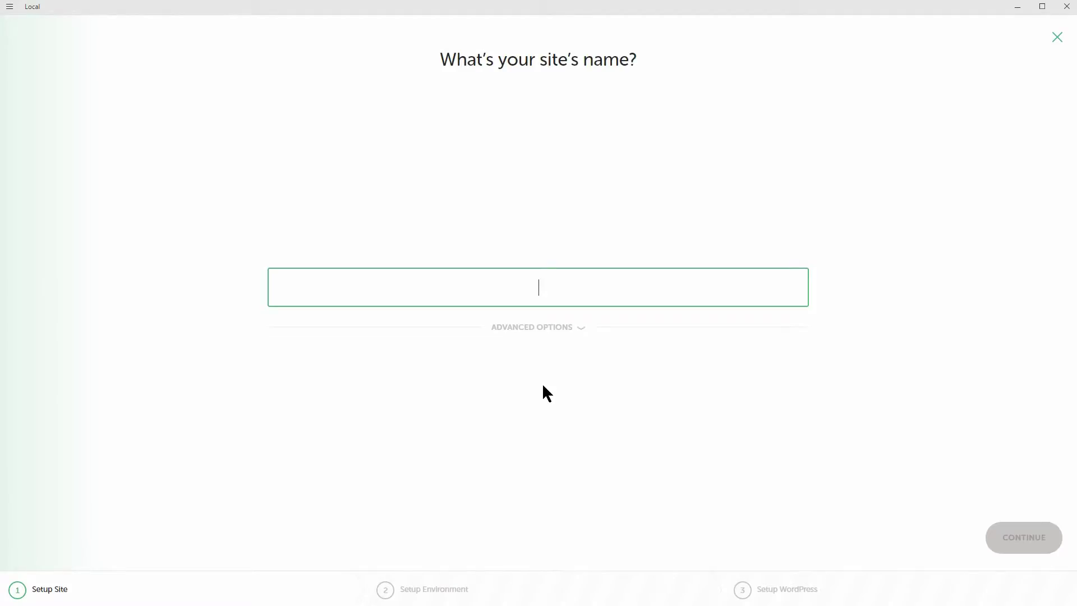
text(testing PH)
key(BackSpace)
key(BackSpace)
key(BackSpace)
text(php)
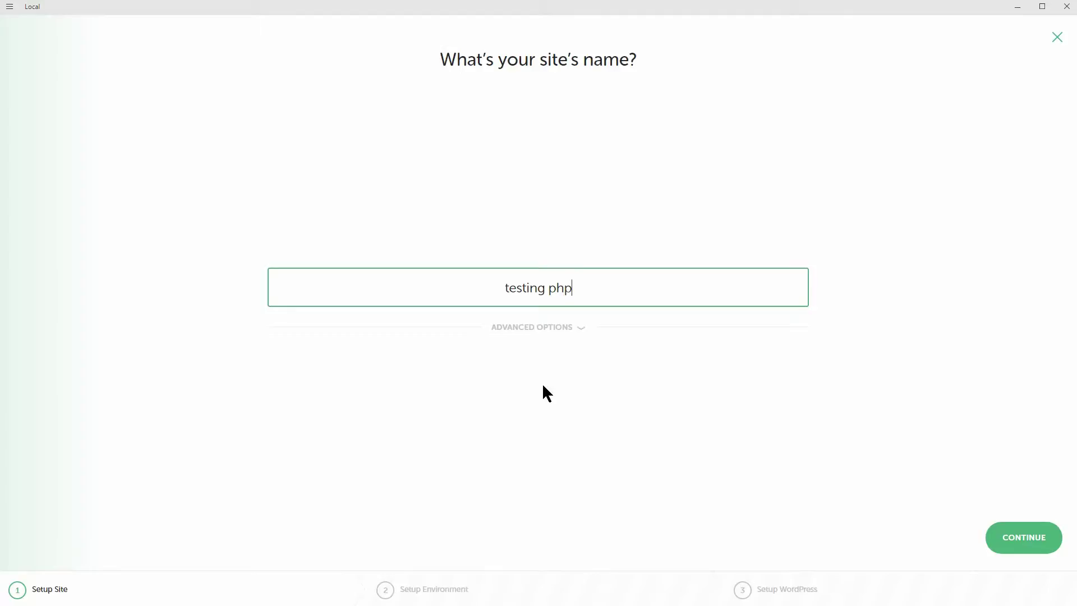
text( 7)
click(597, 340)
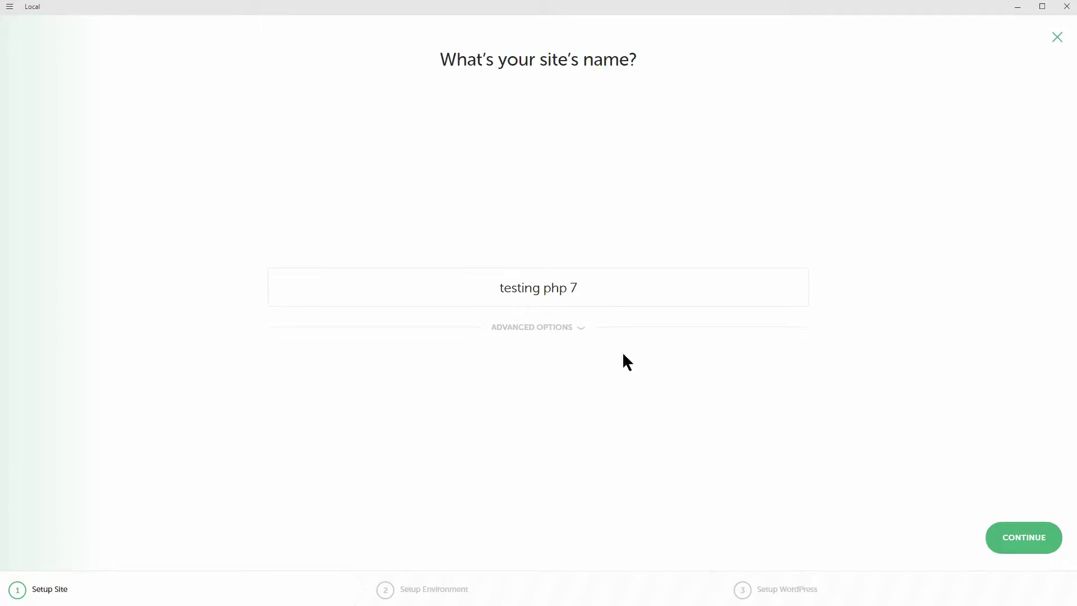
- Choose a Custom environment with PHP version 7.1.4
click(1021, 540)
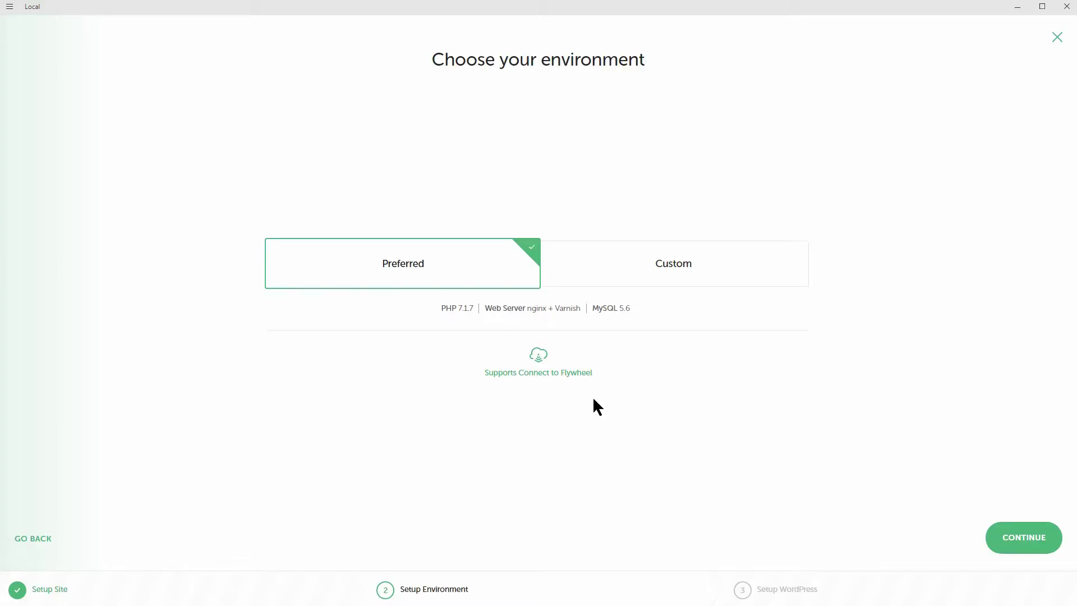
click(669, 272)
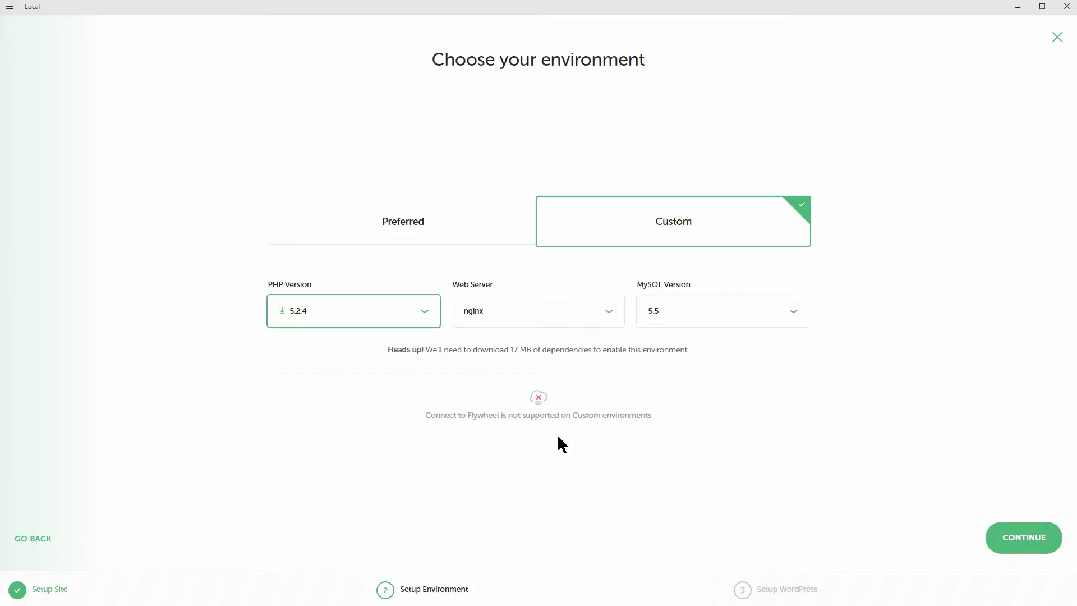
click(430, 317)
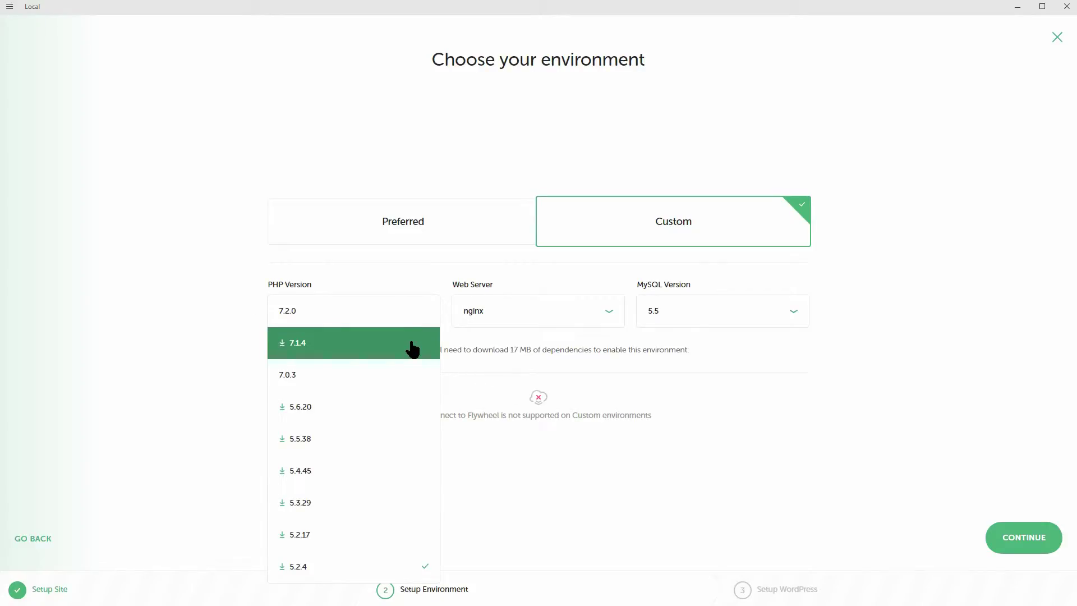
click(413, 346)
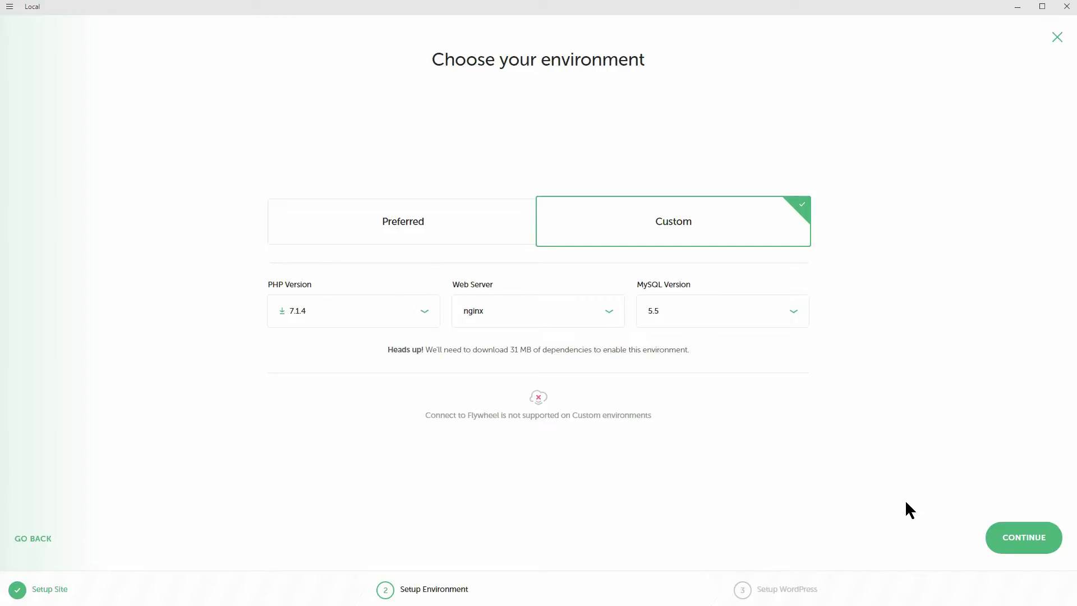
- Create the testing php 7 site and open its WordPress admin
click(1028, 547)
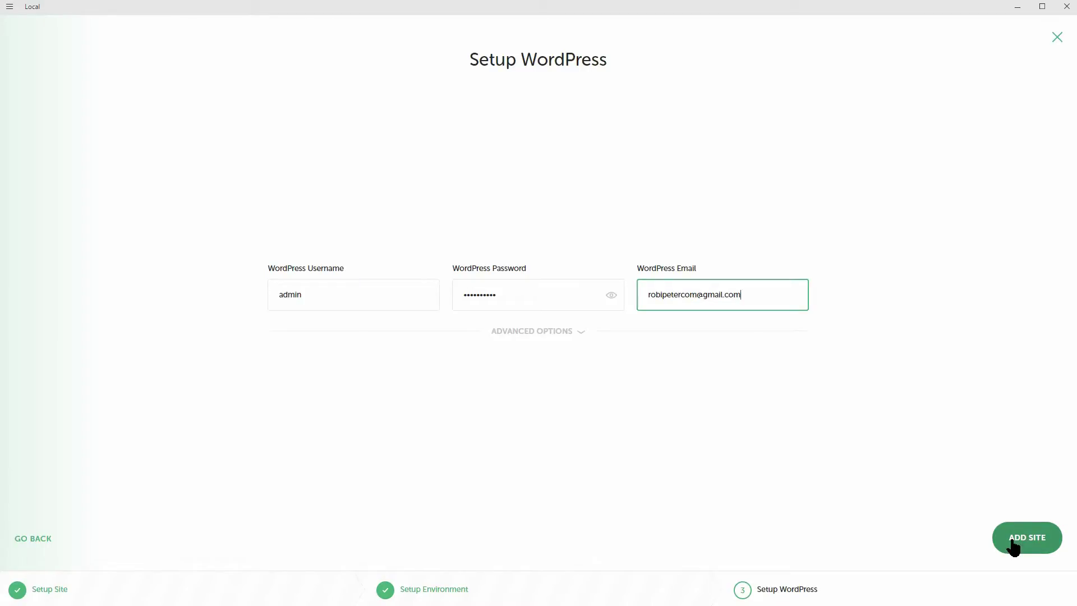
click(1013, 544)
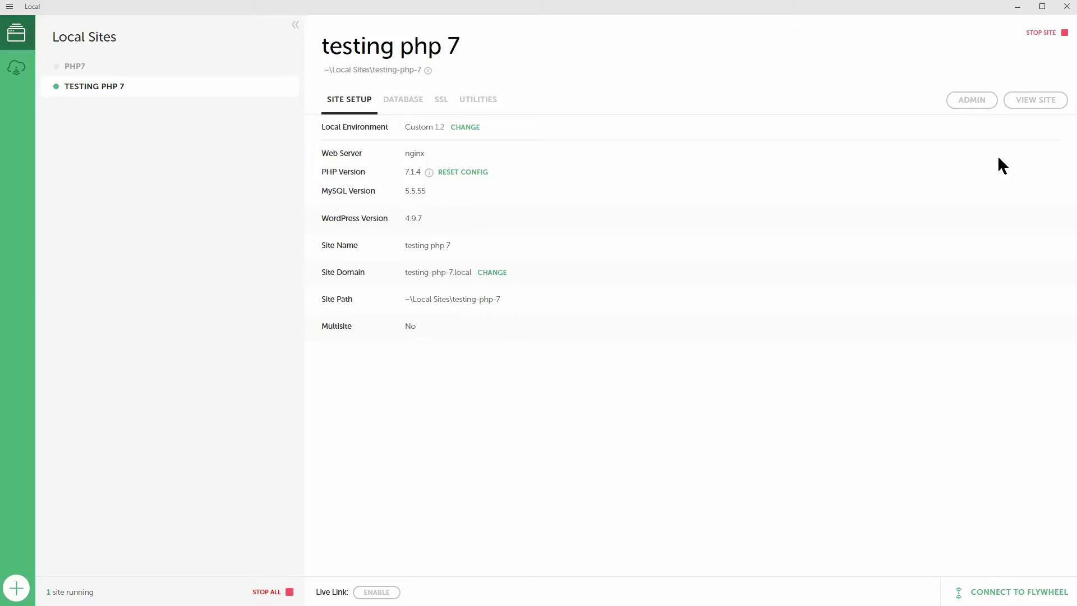
click(970, 101)
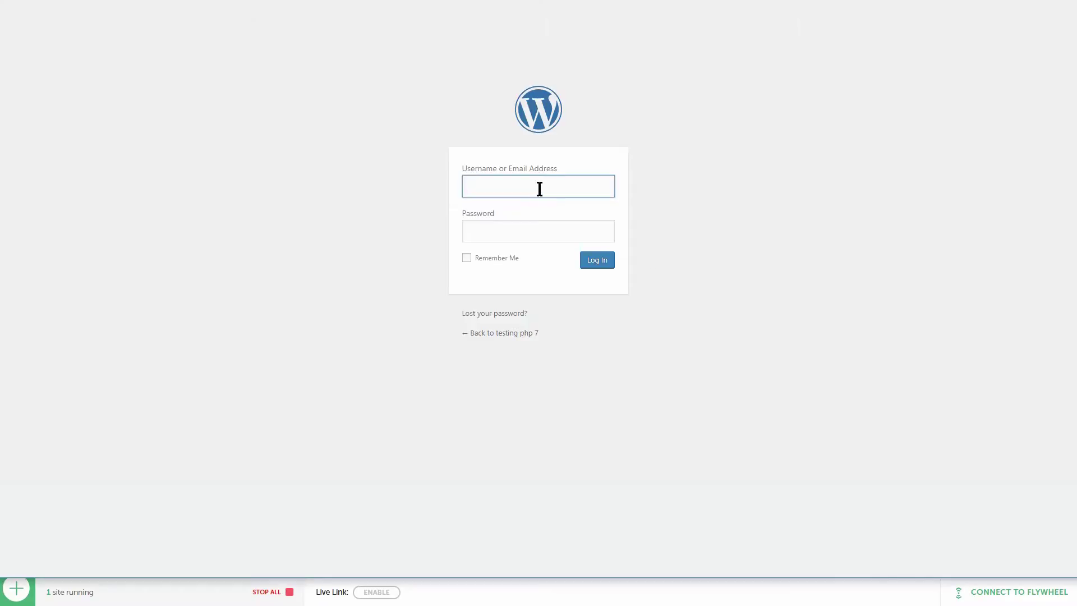
- Log in to the WordPress dashboard with the site's username and password
click(539, 187)
text(admin)
key(Tab)
text(ad)
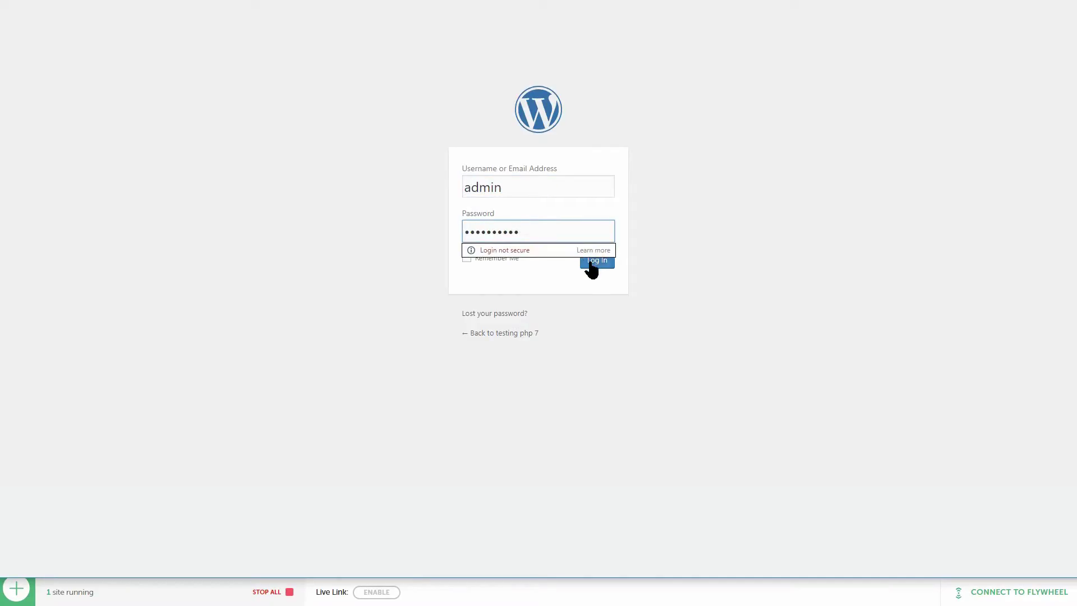
click(590, 262)
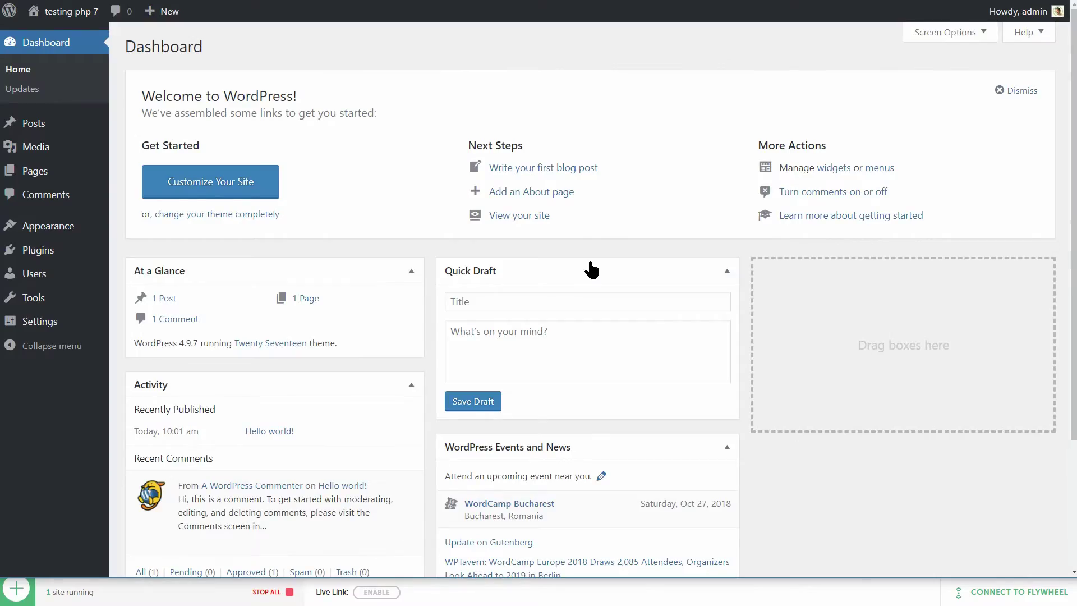
- Install UpdraftPlus on the testing php 7 site and open its UpdraftPlus Backups page
mouse_move(99, 255)
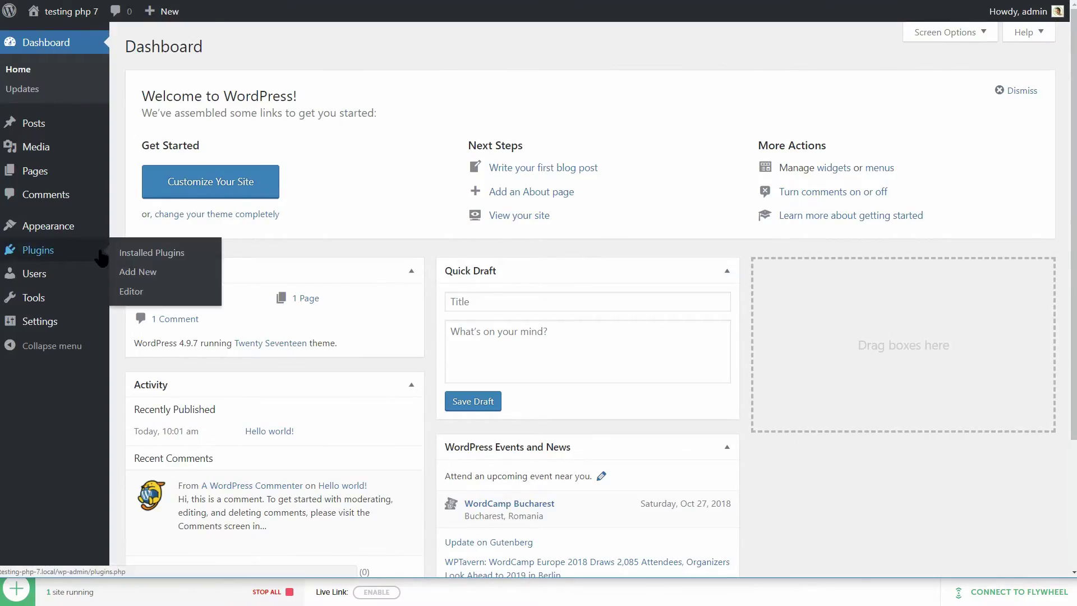
click(139, 273)
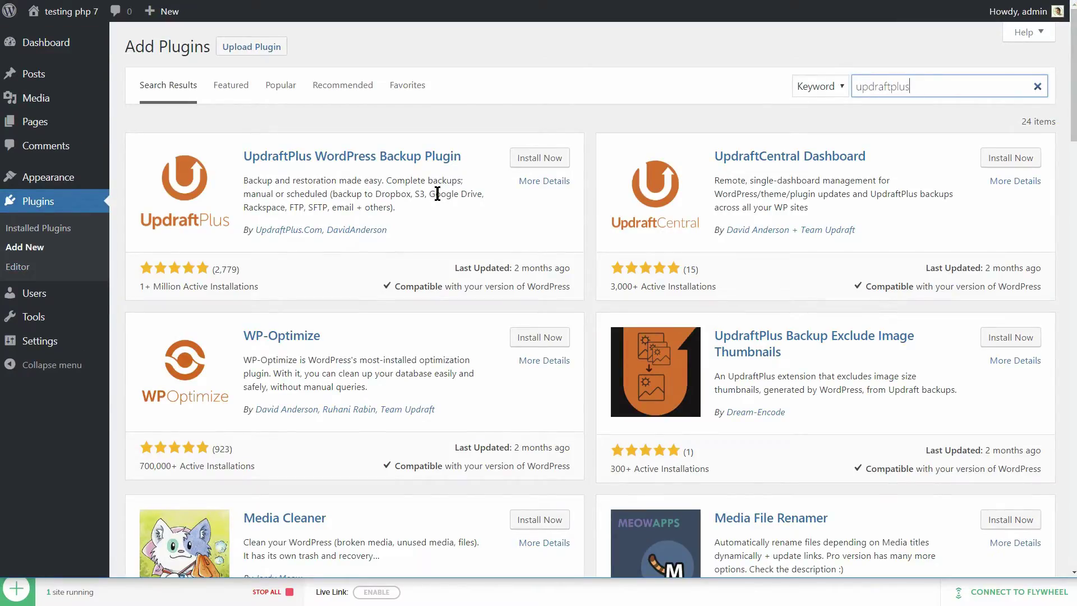
click(524, 163)
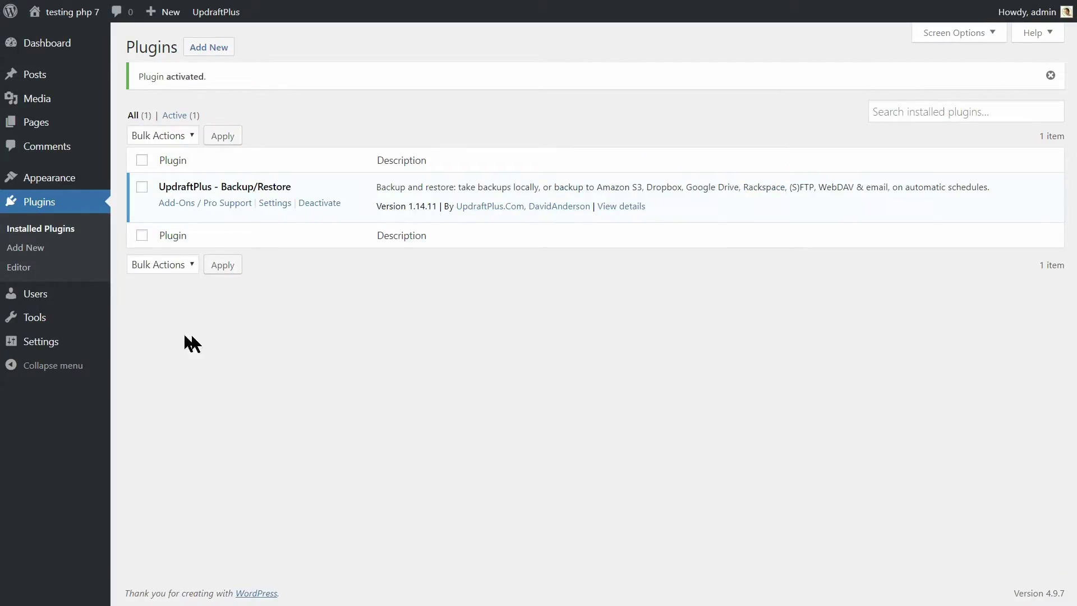
mouse_move(72, 349)
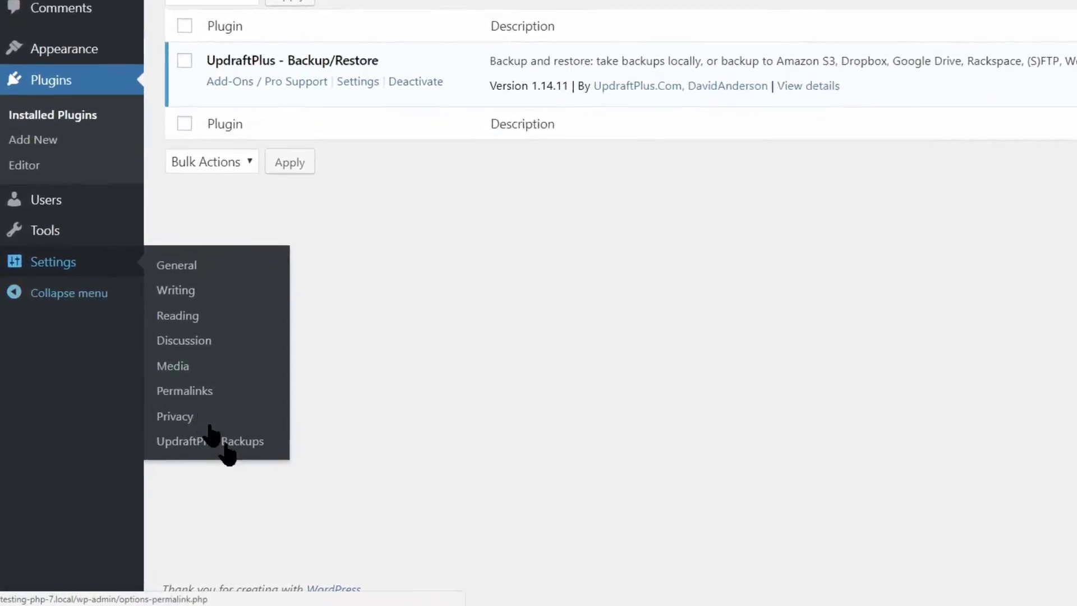
click(233, 446)
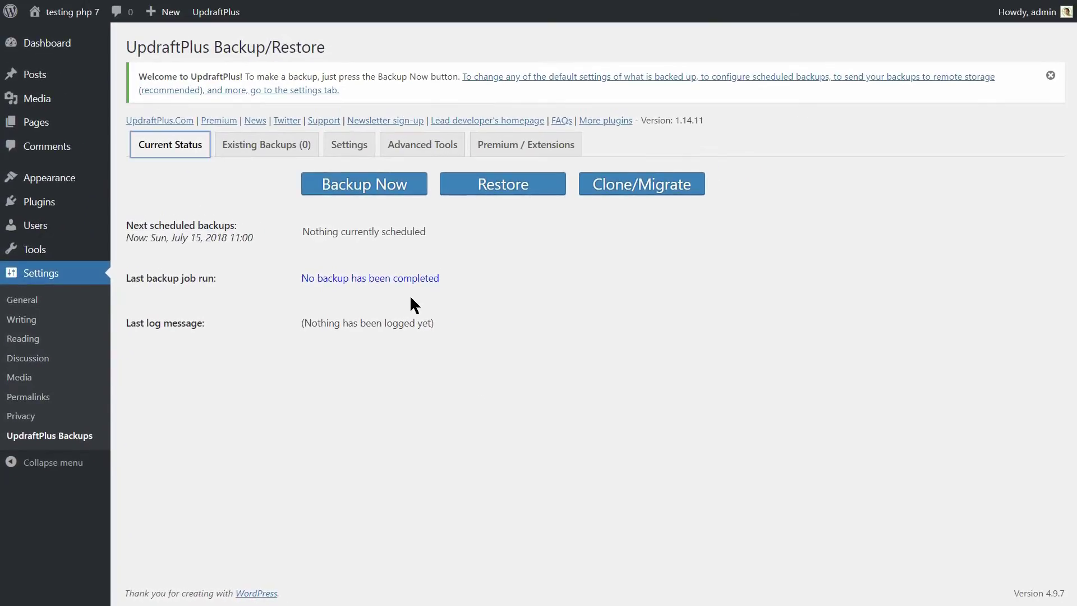
- Upload the four backup archives to UpdraftPlus Existing Backups
click(267, 146)
click(224, 173)
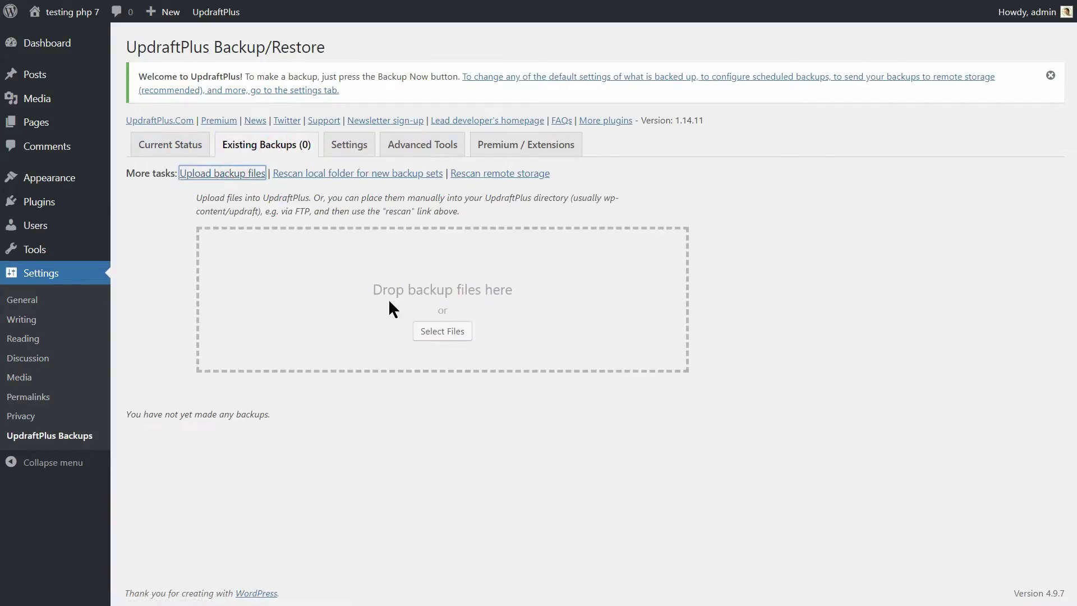
click(451, 334)
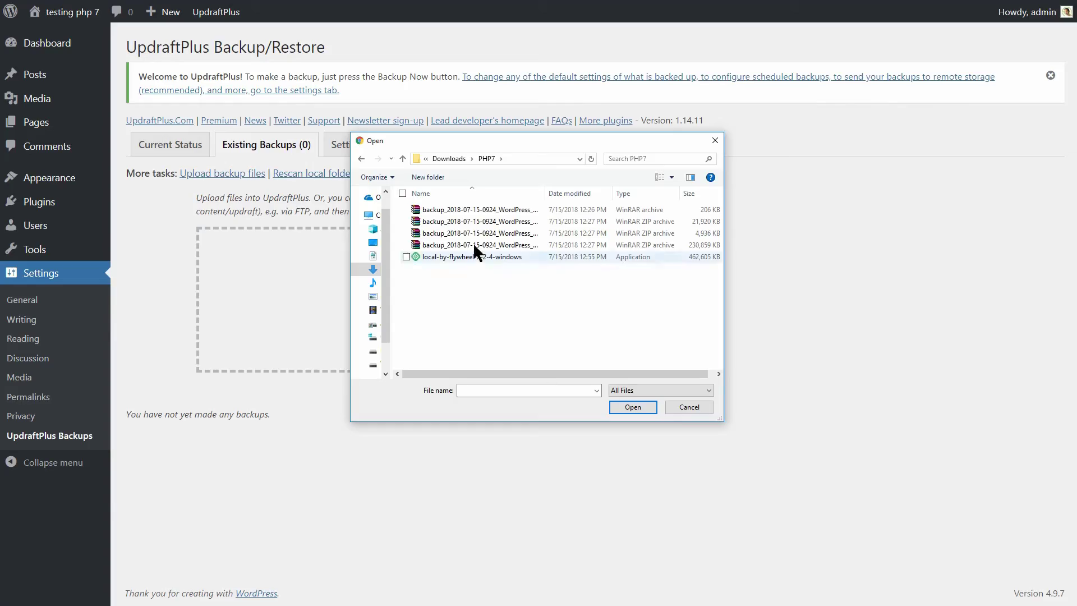
click(464, 209)
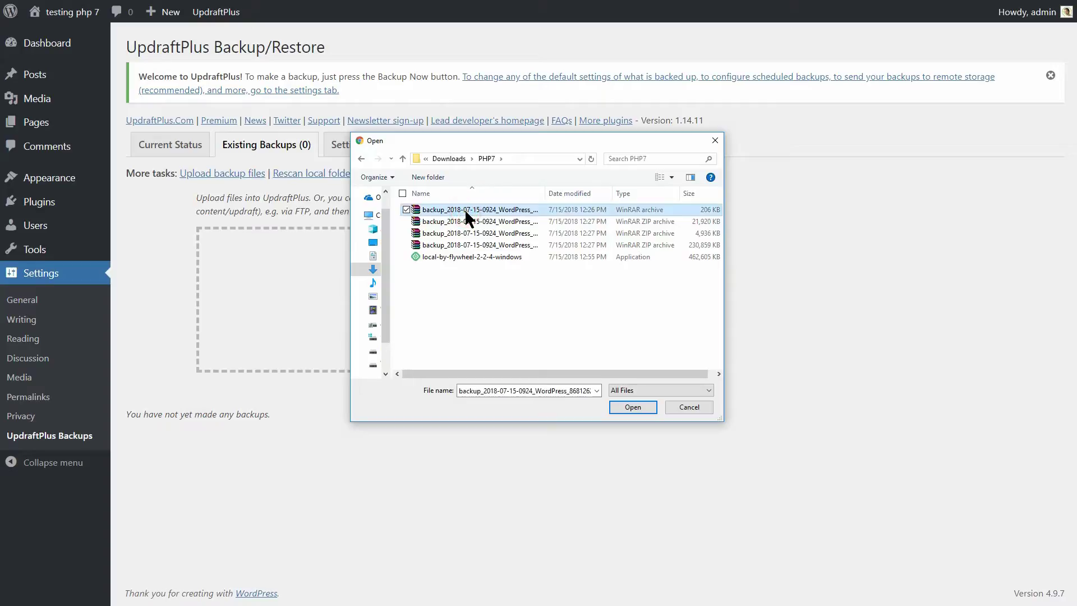
ctrl+click(463, 220)
ctrl+click(467, 232)
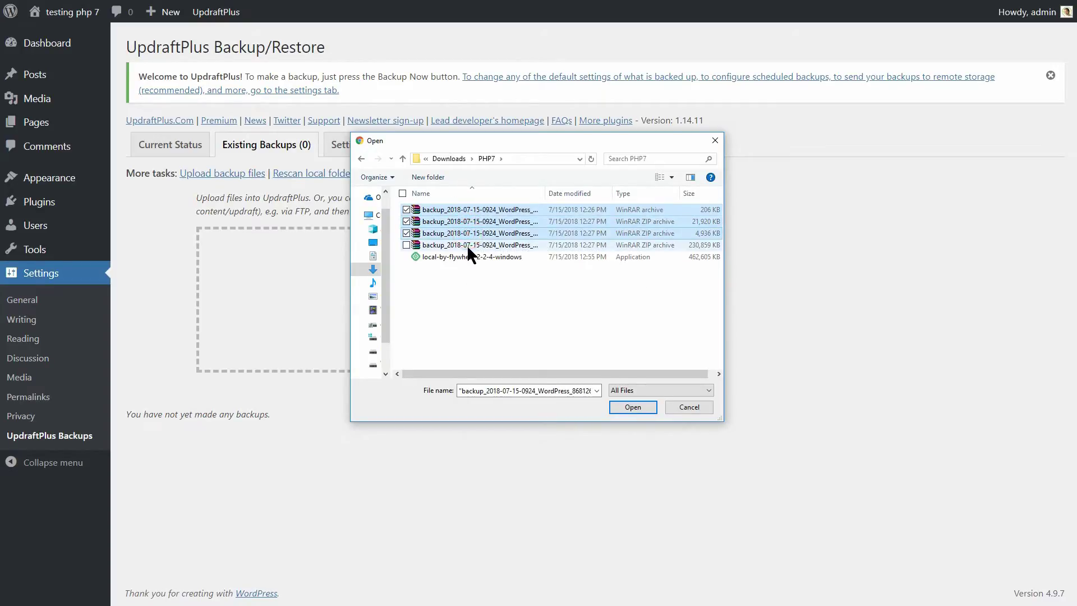
ctrl+click(467, 244)
click(625, 406)
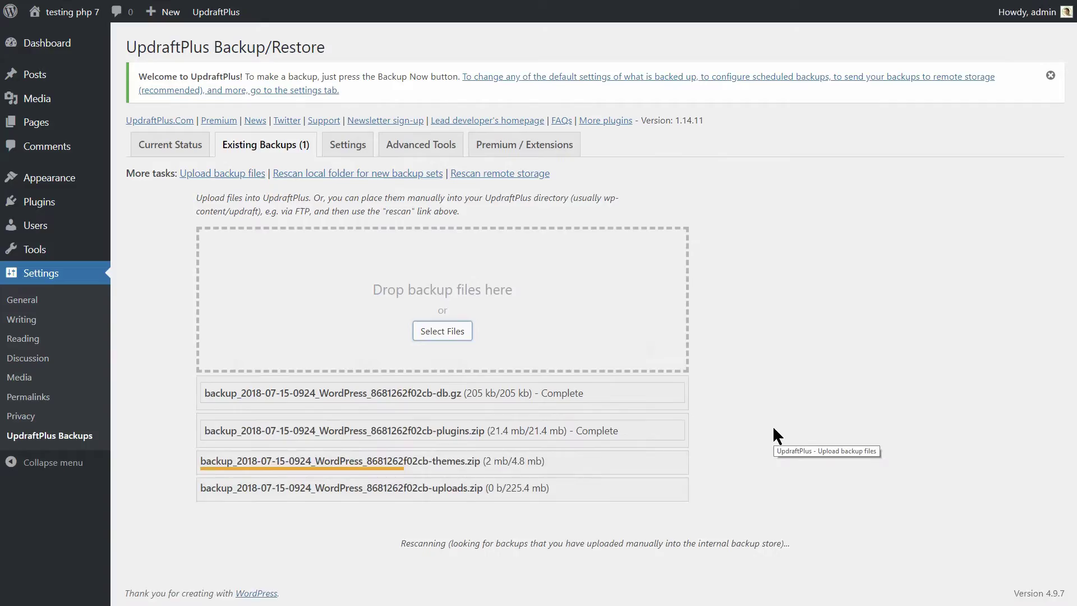
- Restore the uploaded backup with all its components
scroll(606, 505, down, 1)
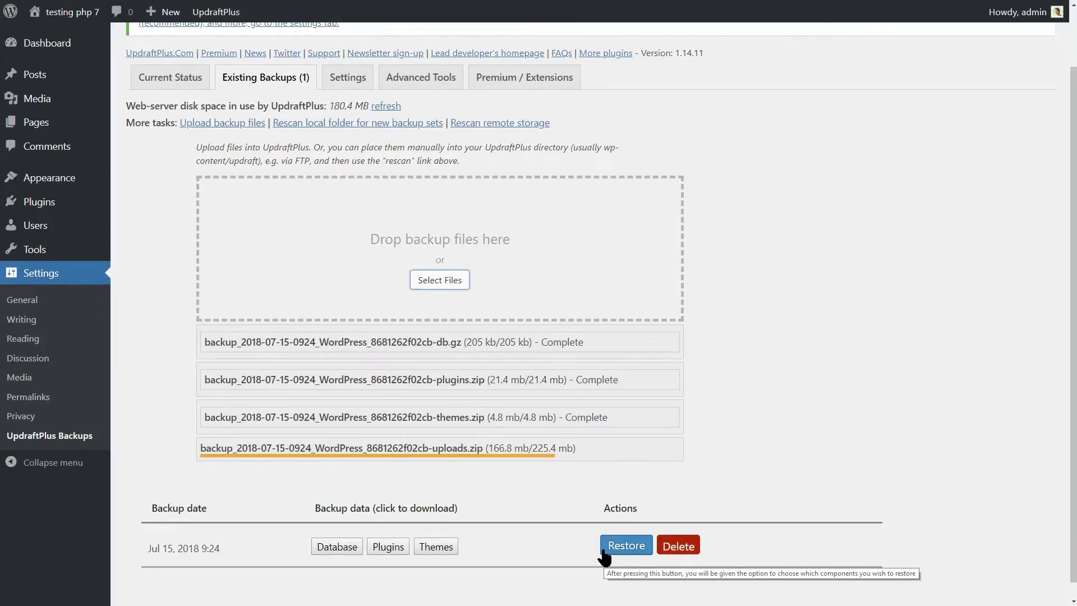
scroll(650, 452, down, 1)
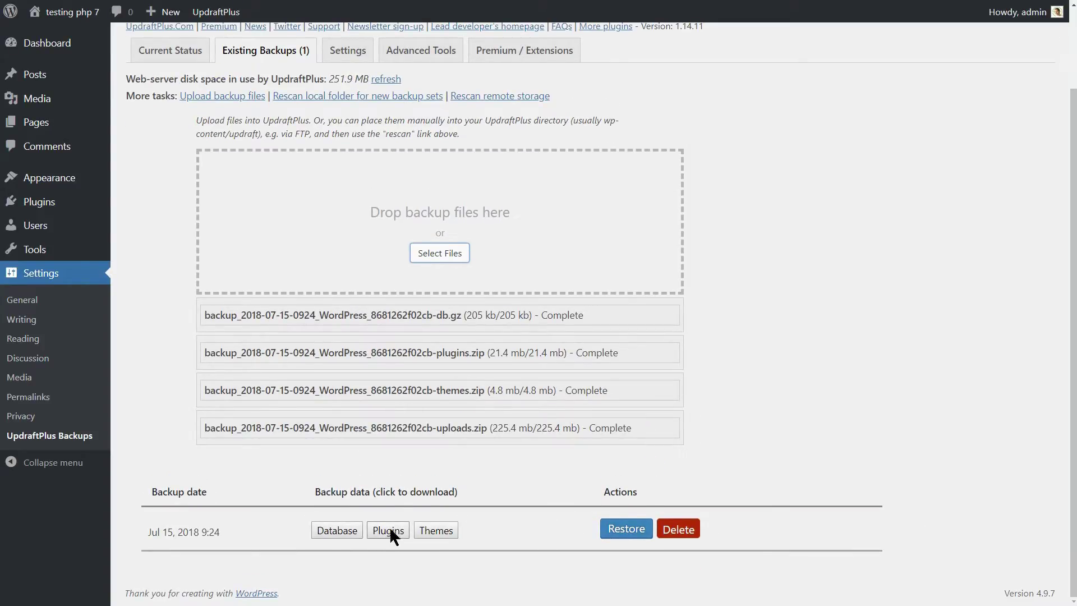
click(617, 531)
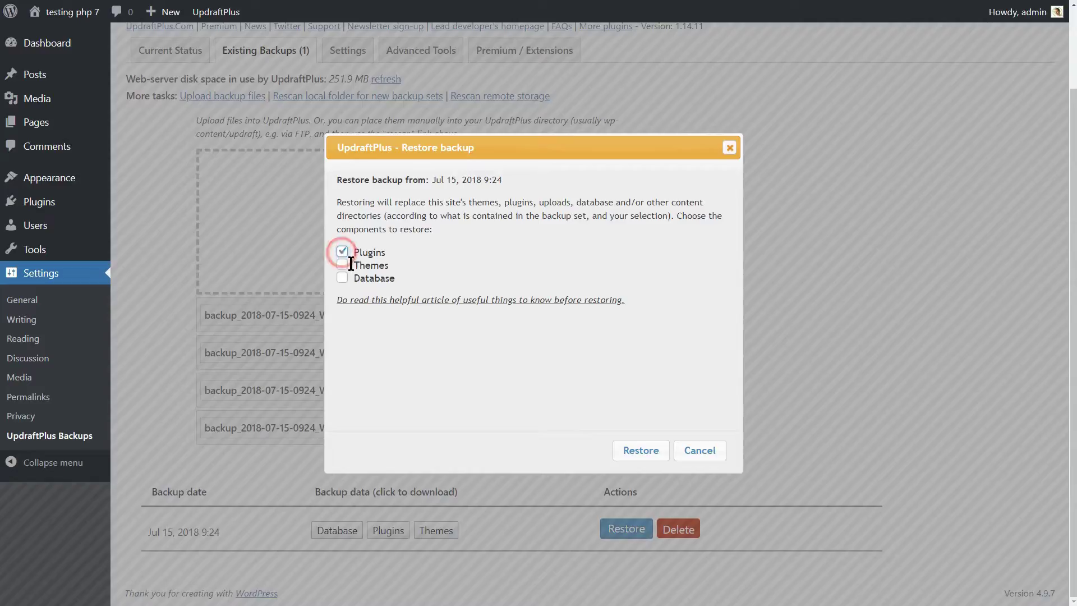
click(627, 455)
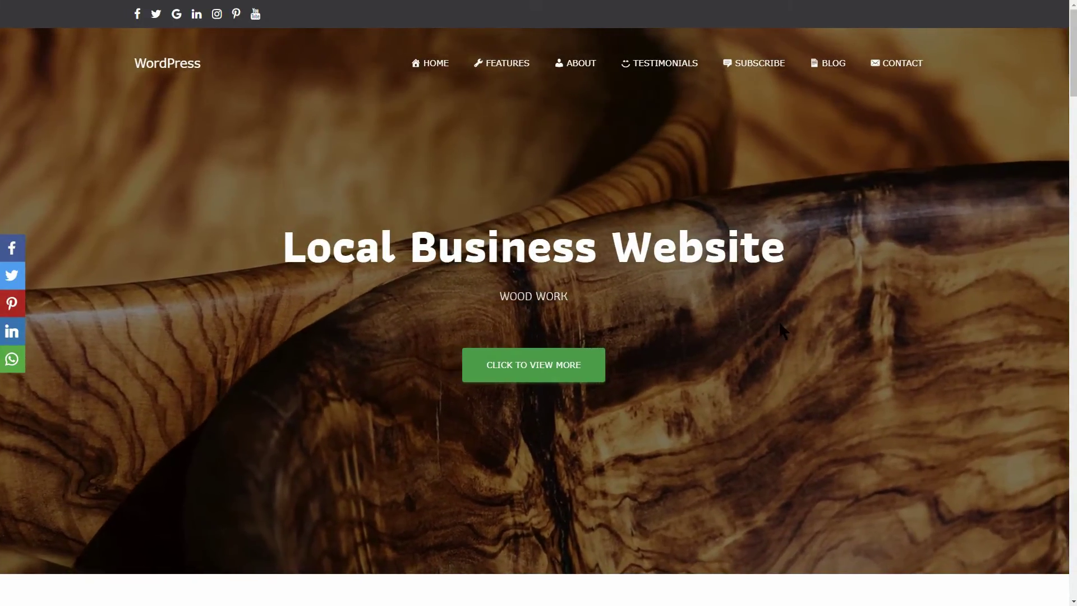
- Jump through the homepage's Features, About, Testimonials, Newsletter, Blog and Contact sections
click(508, 66)
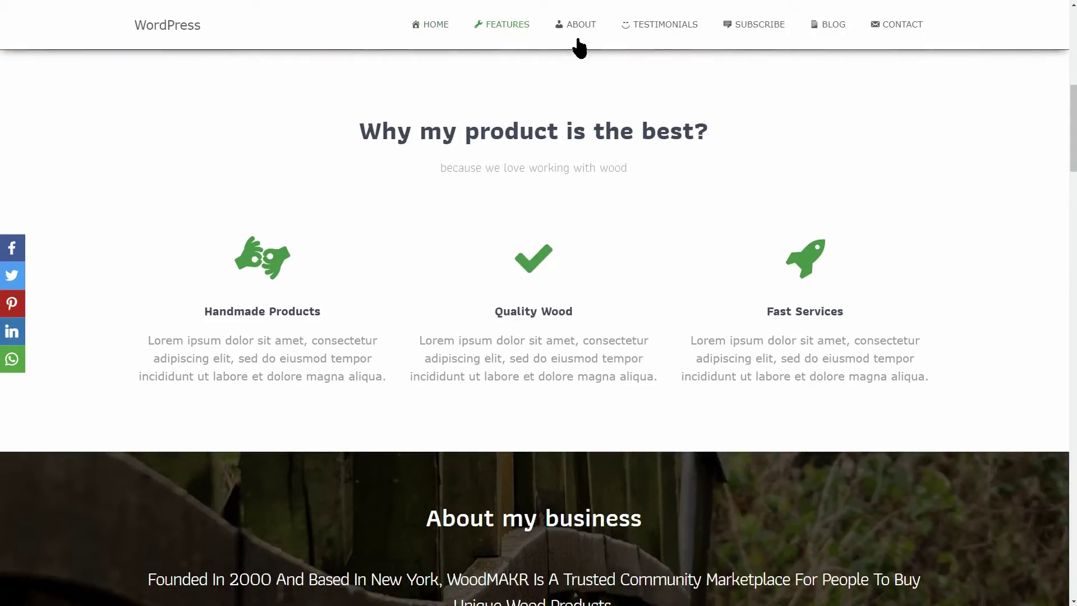
click(577, 28)
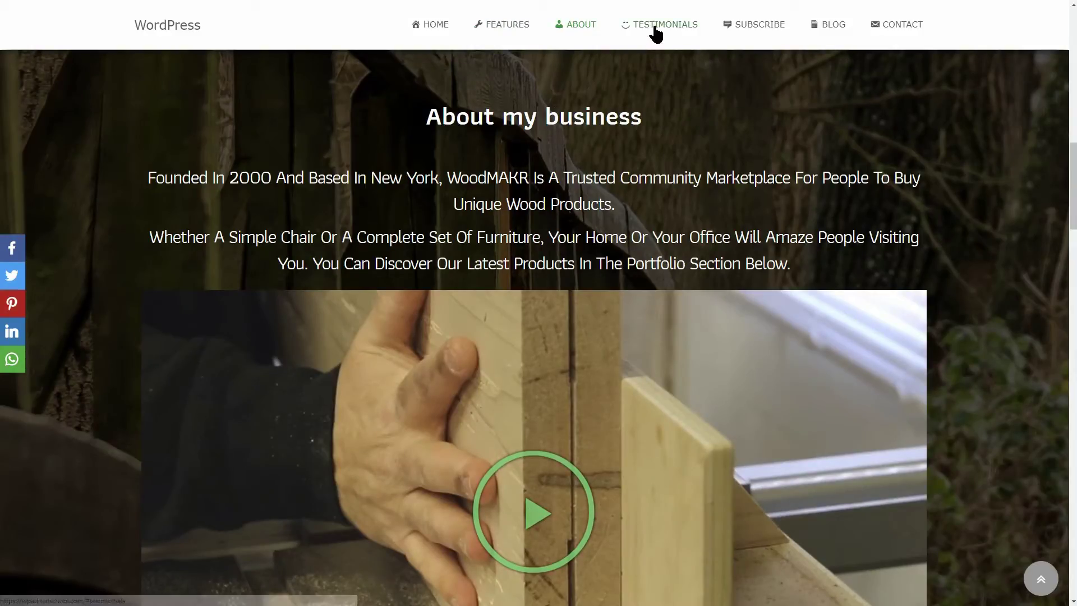
click(652, 31)
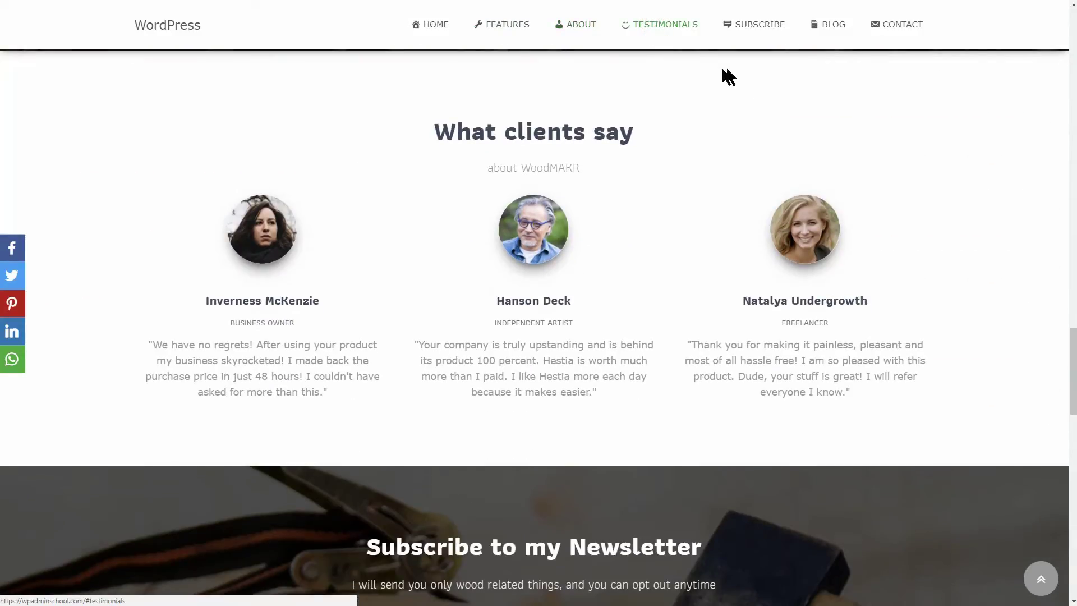
click(750, 28)
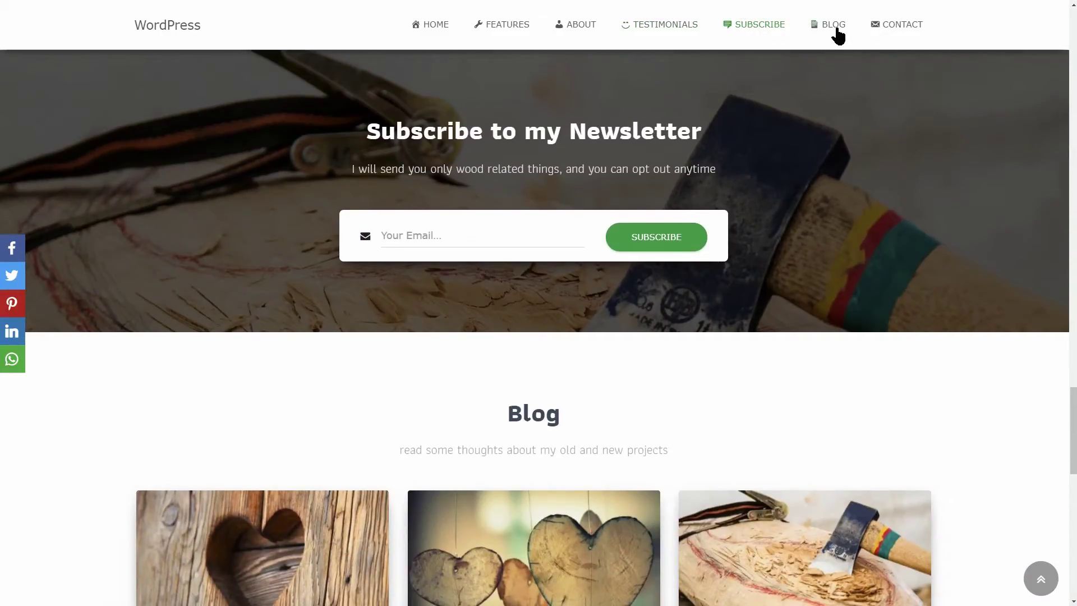
click(836, 28)
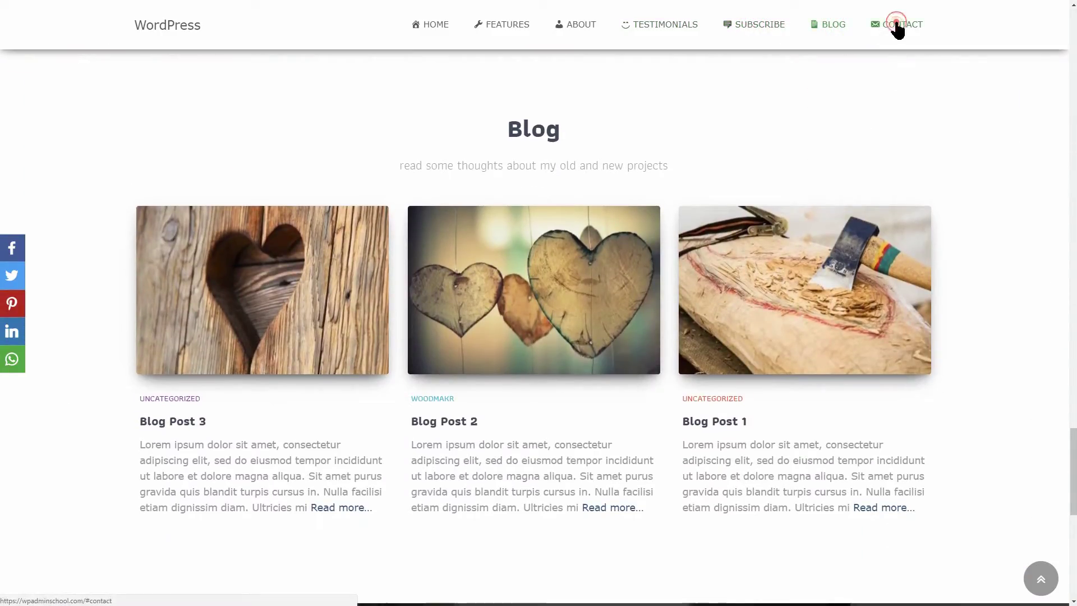
click(895, 28)
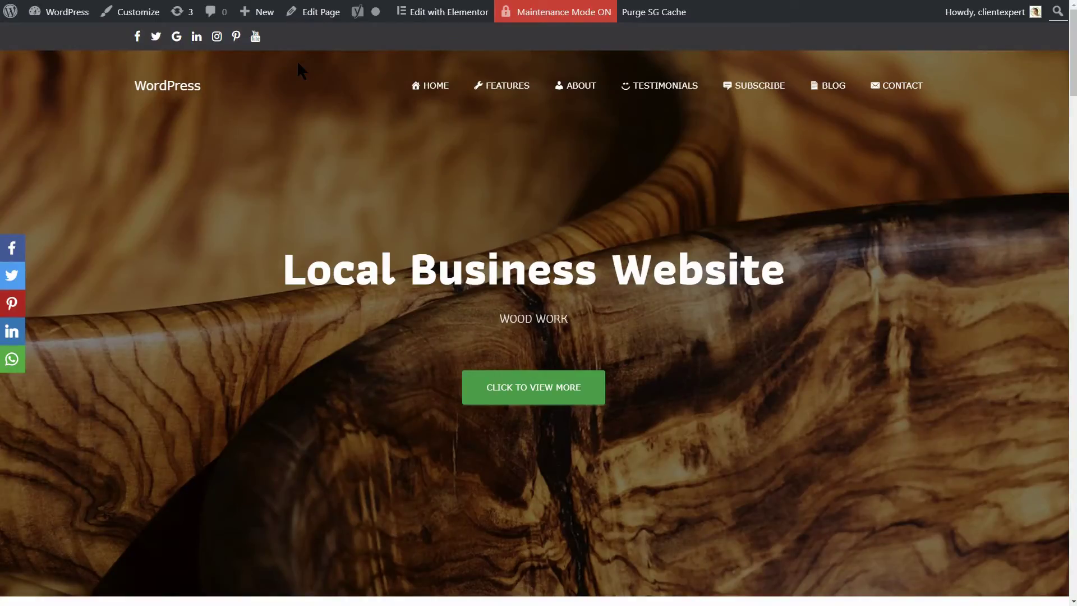
- In the Customizer, change the Big Title Section heading to 'Testing PHP 7'
click(135, 12)
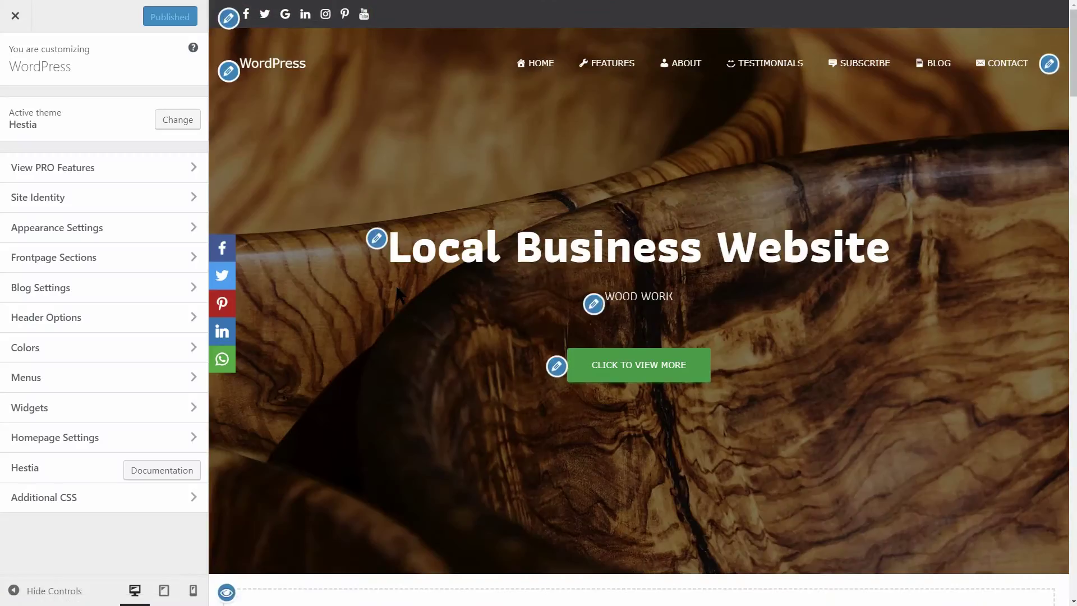
click(378, 240)
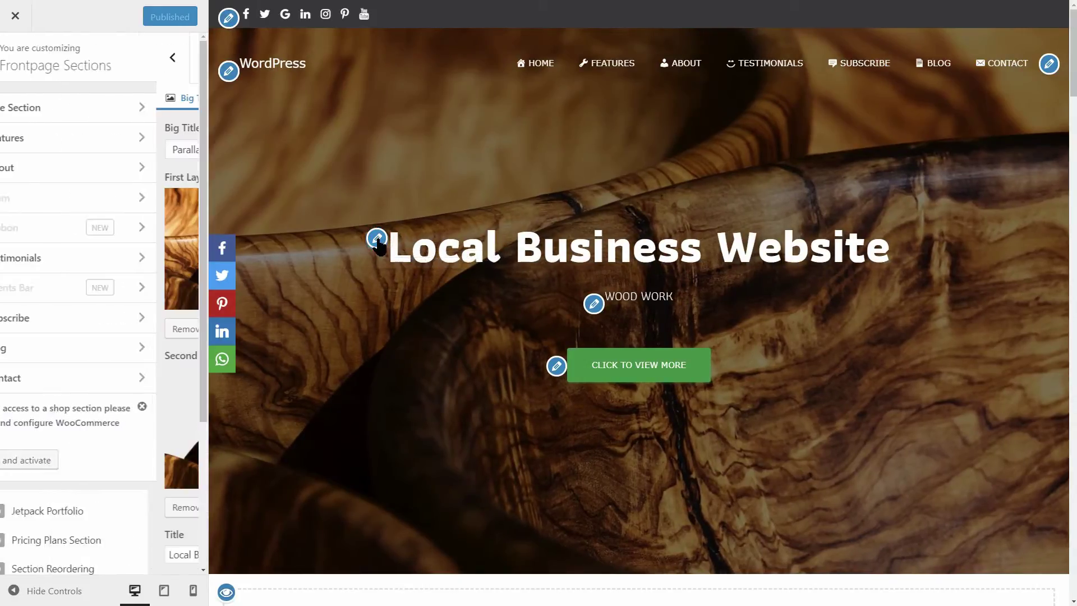
scroll(136, 340, down, 3)
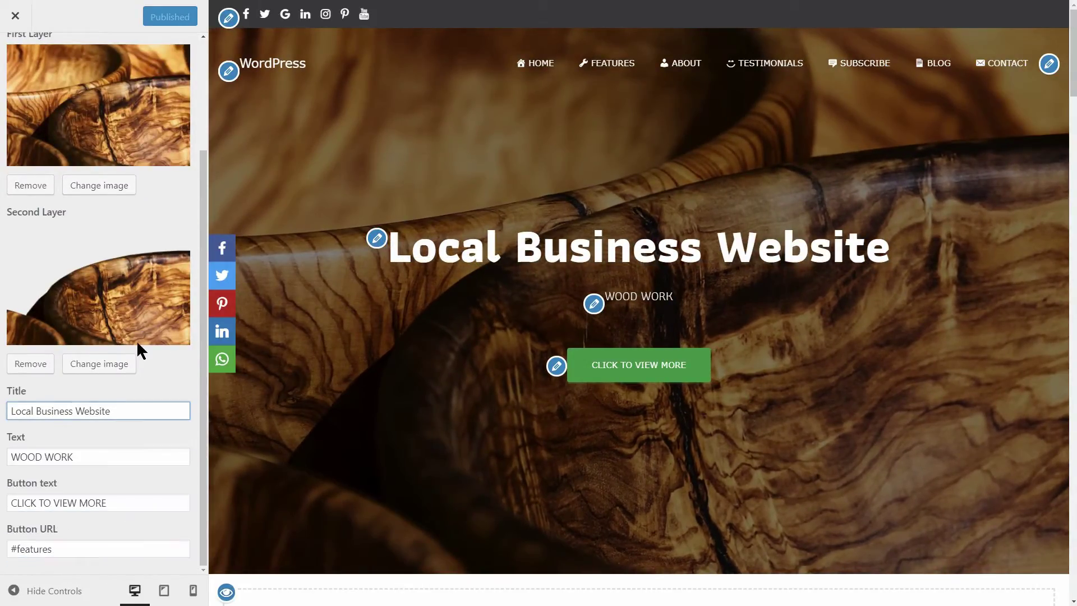
key(End)
key(ctrl+a)
text(Testing PHP)
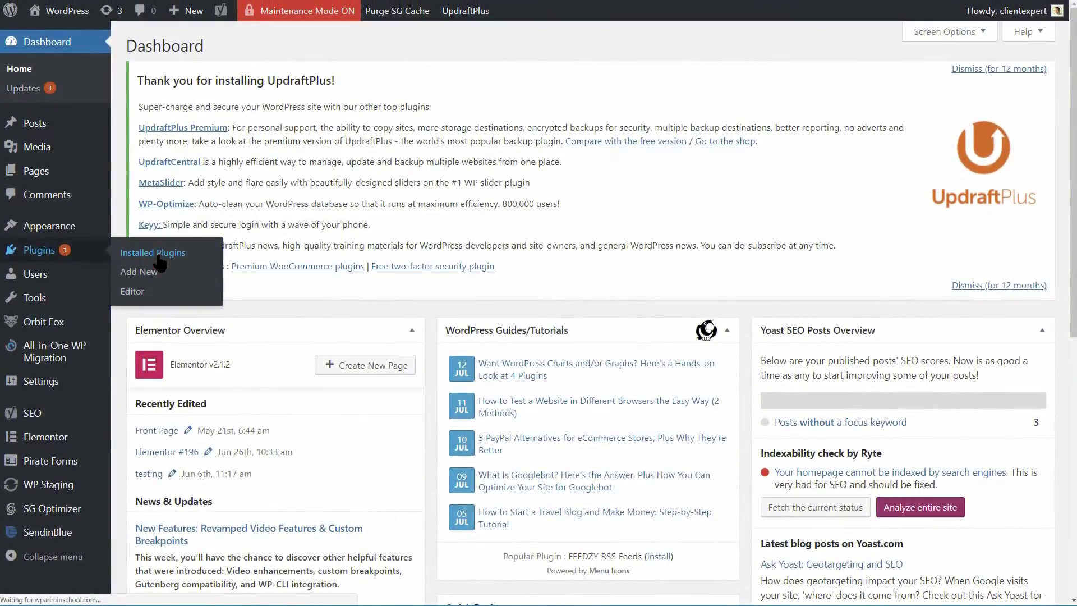
- Update the Pirate Forms, Limit Login and Orbit Fox Companion plugins
click(156, 220)
click(679, 359)
scroll(248, 240, down, 3)
click(593, 254)
scroll(588, 253, down, 3)
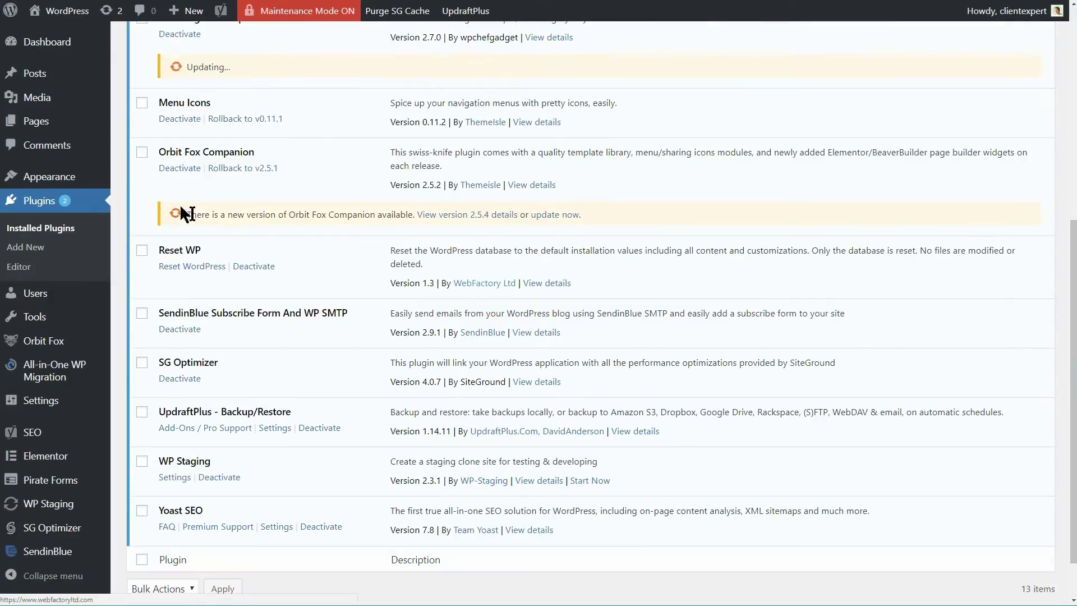
click(554, 214)
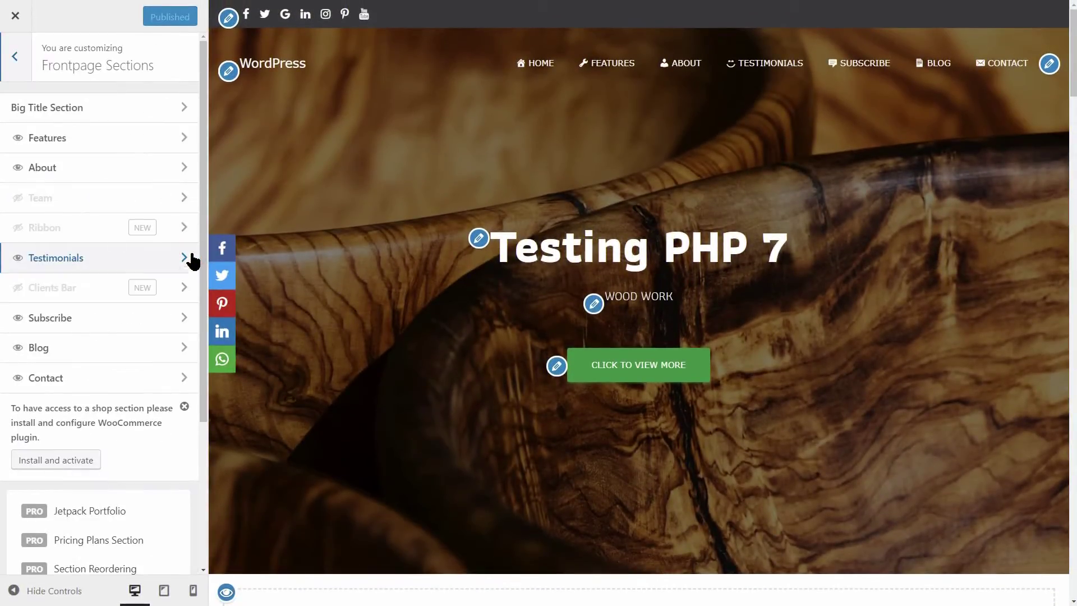
- Look through the Features, About, Testimonials and Subscribe section settings in the Customizer
click(186, 140)
key(Escape)
click(186, 169)
click(12, 66)
click(186, 260)
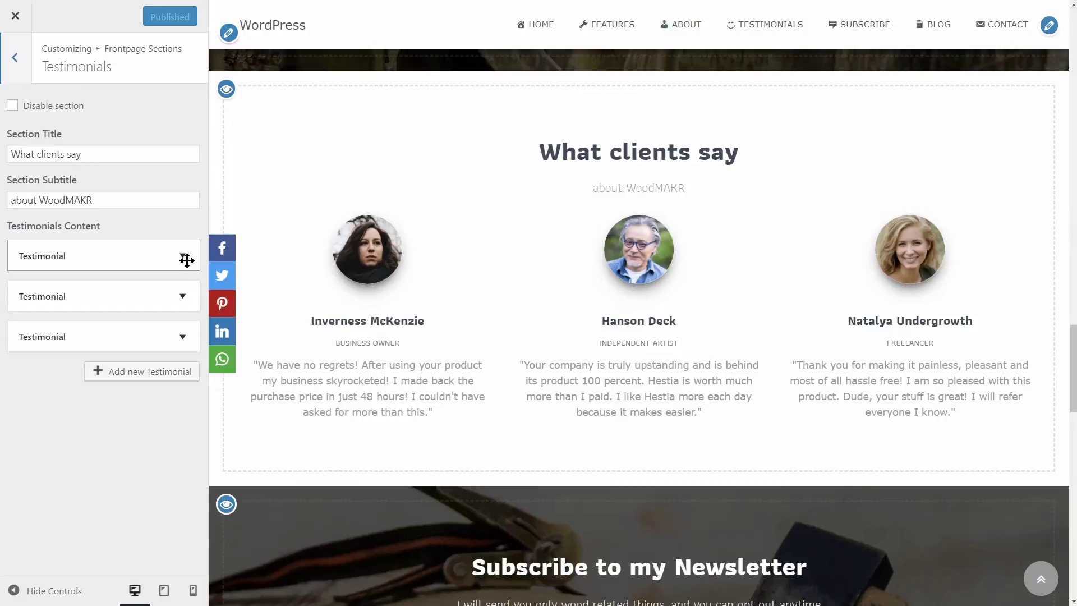
click(15, 63)
click(184, 315)
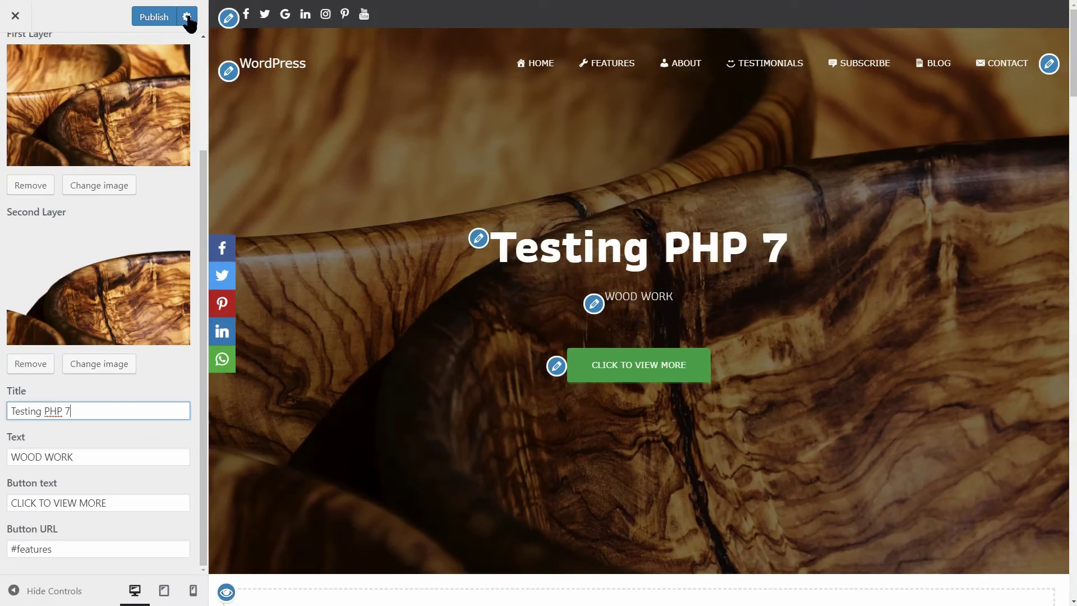
- Publish the 'Testing PHP 7' hero title, close the Customizer and test the CLICK TO VIEW MORE link
click(161, 16)
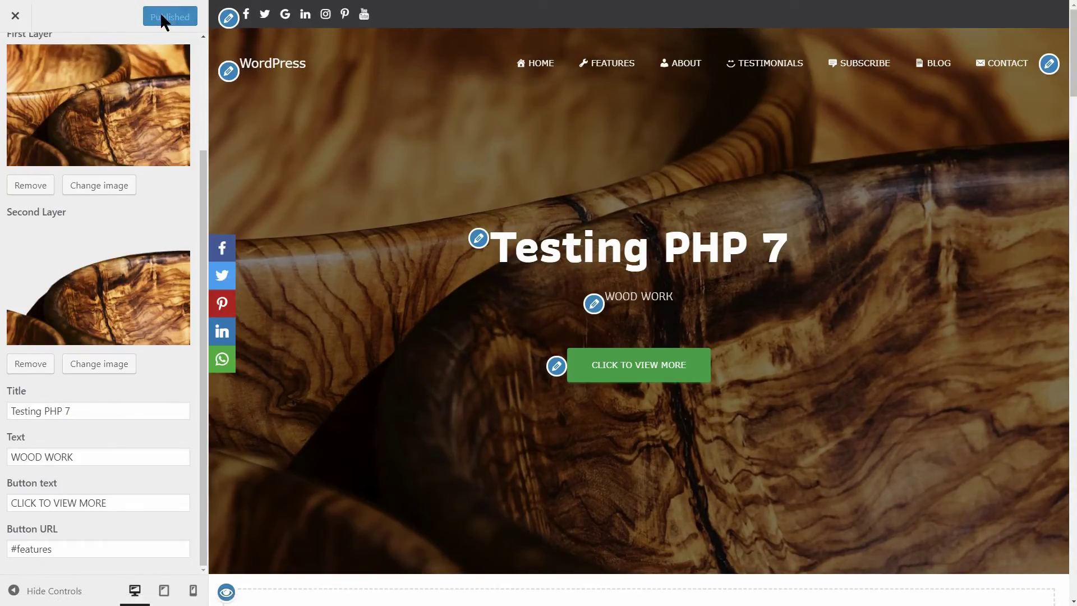
click(15, 16)
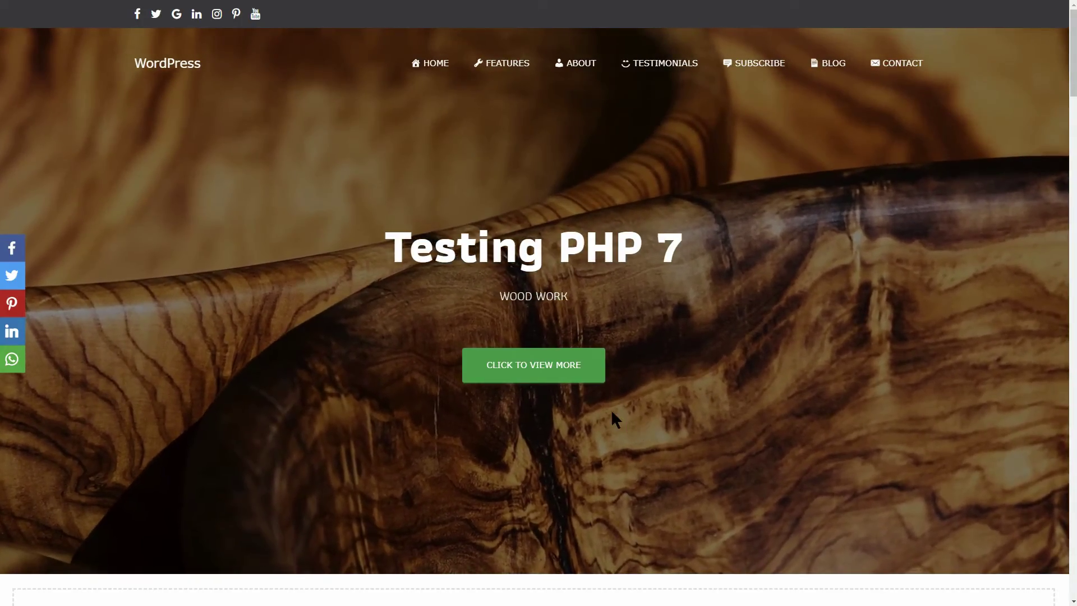
click(550, 372)
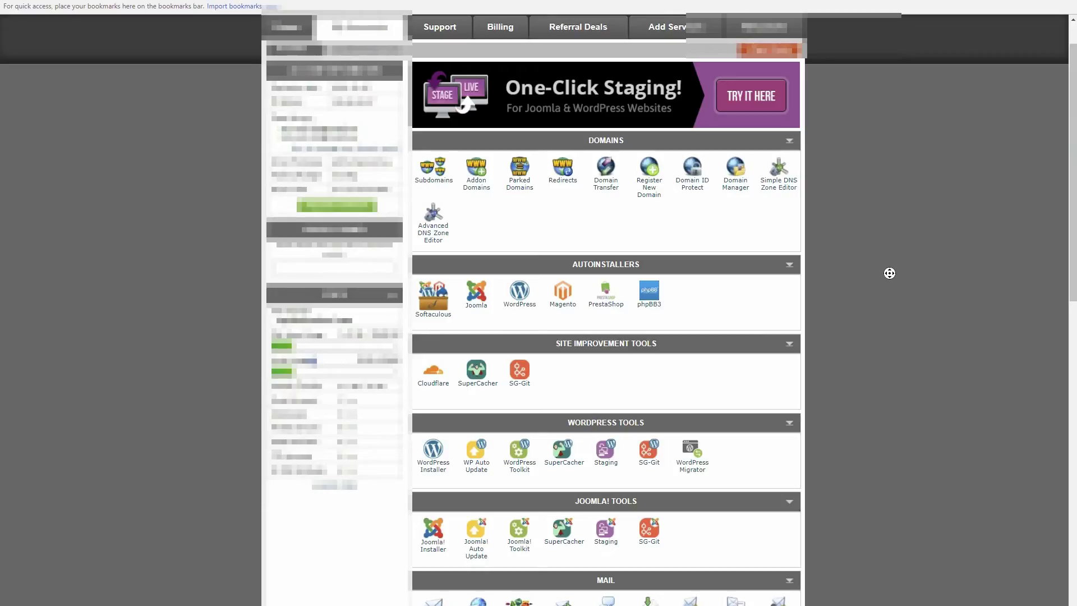
- In PHP Version Manager, set the site's folder to PHP 7.2.5
scroll(889, 274, down, 13)
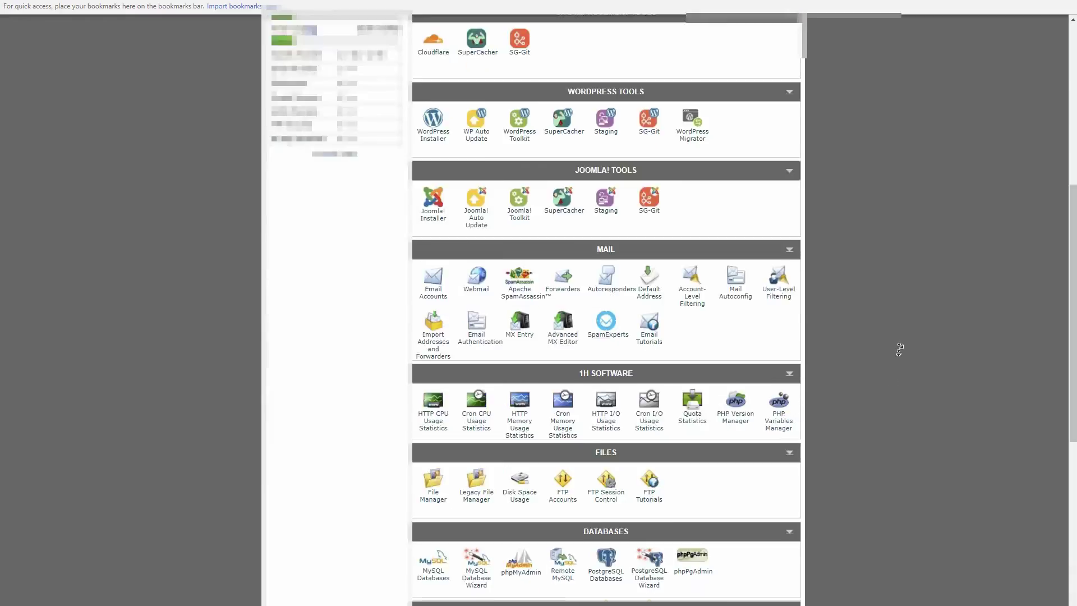
scroll(899, 341, up, 3)
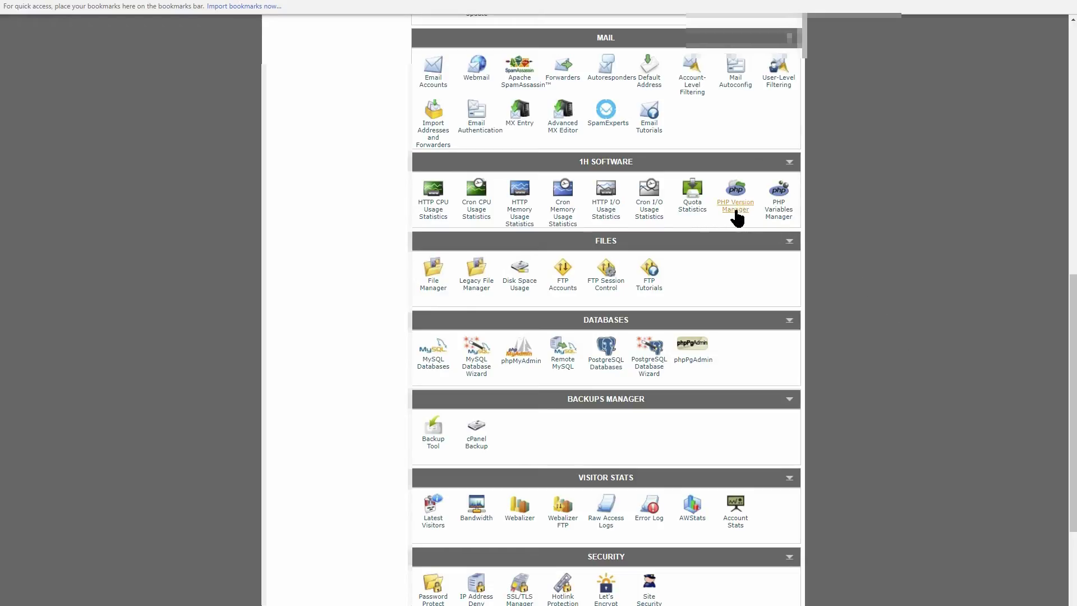
click(736, 218)
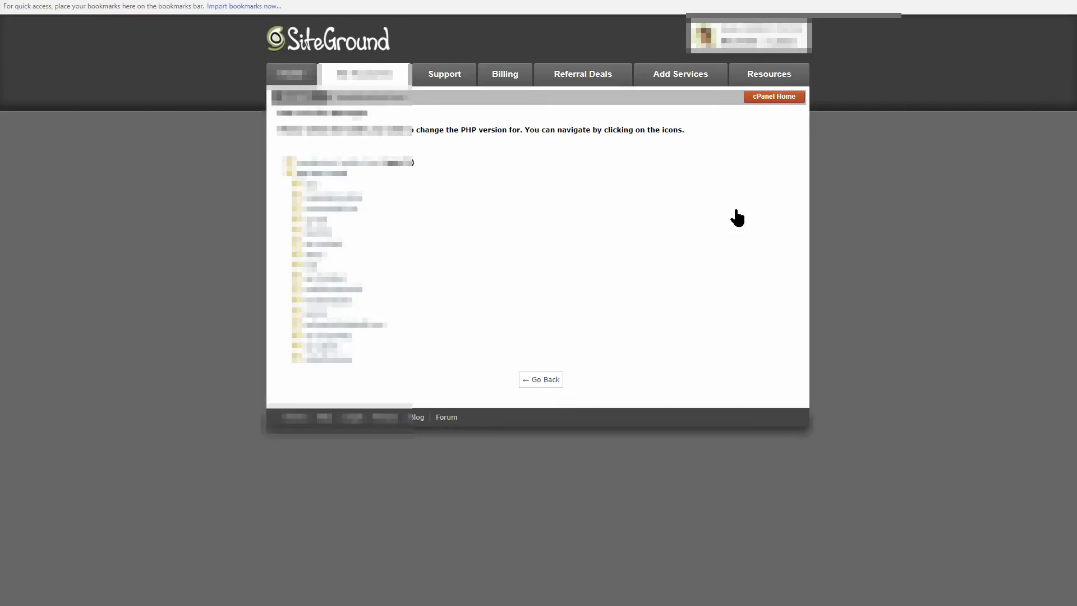
click(341, 359)
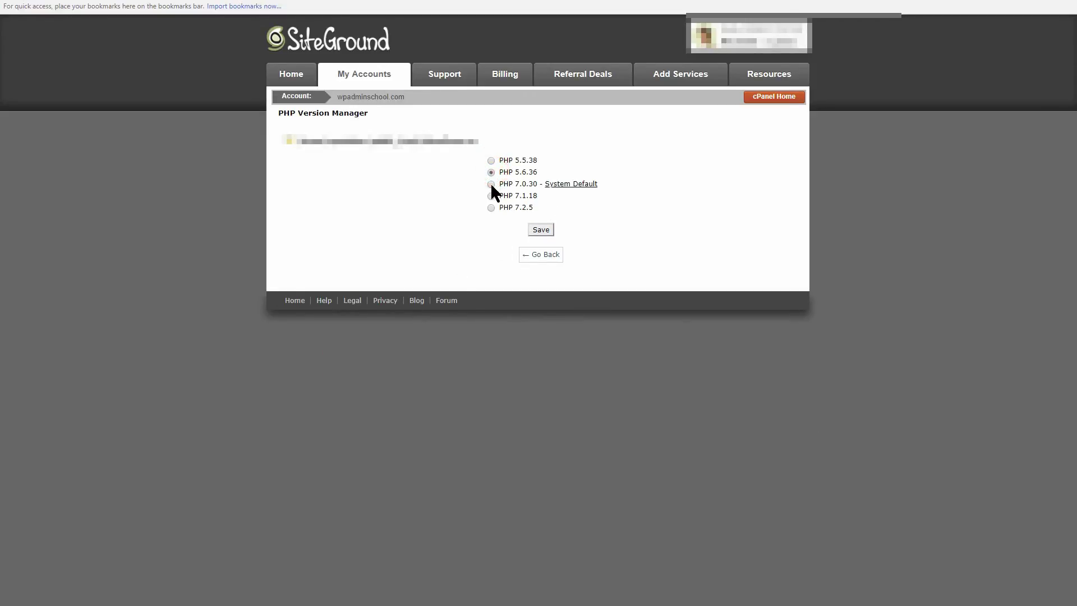
click(491, 208)
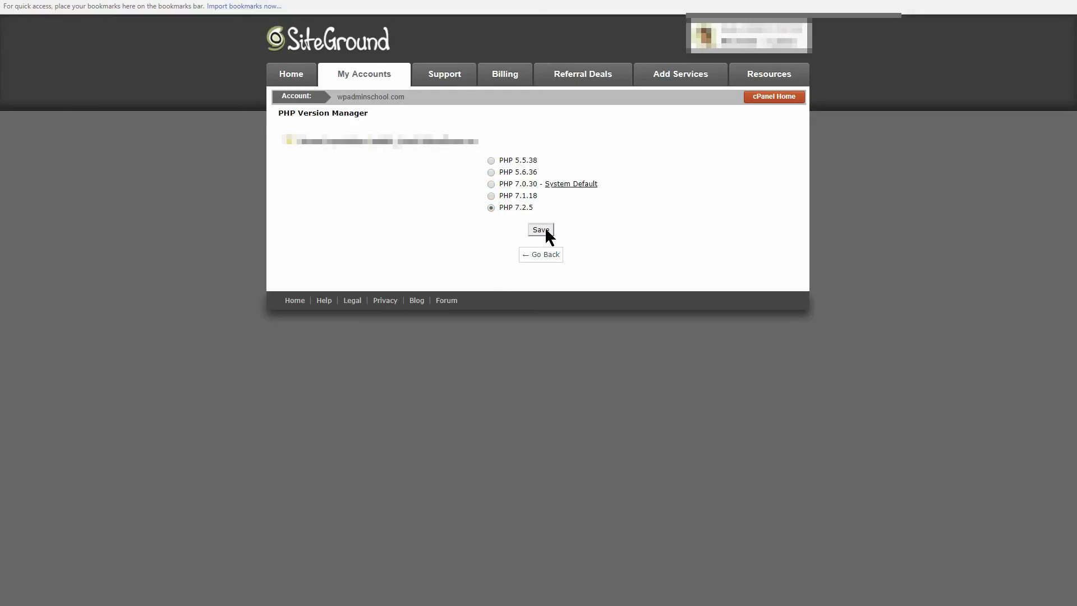